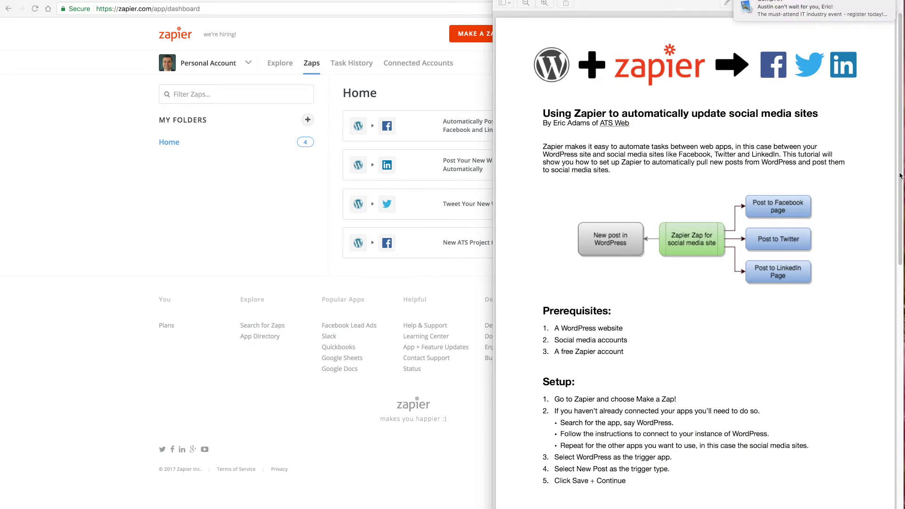
Switch to the Zapier dashboard and check the account's monthly task and Zap usage.
{"action": "left_click", "coordinate": [873, 3]}
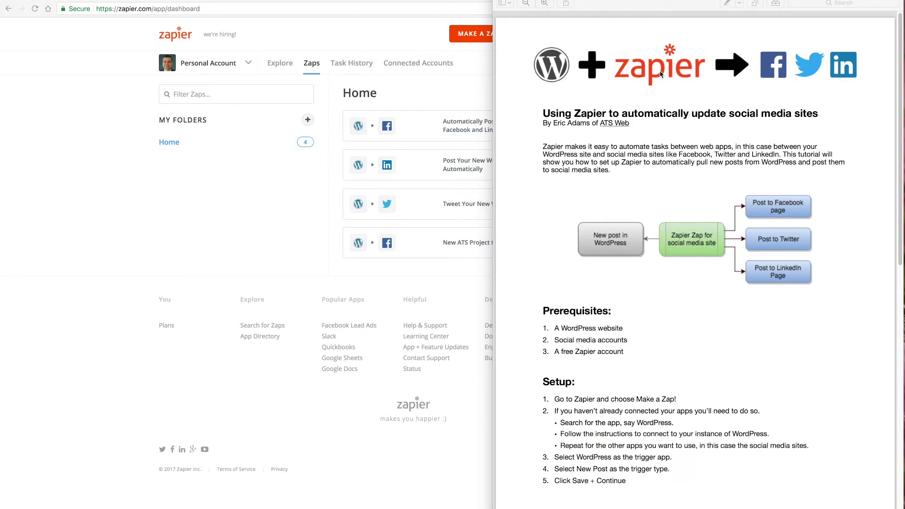
{"action": "left_click", "coordinate": [636, 7]}
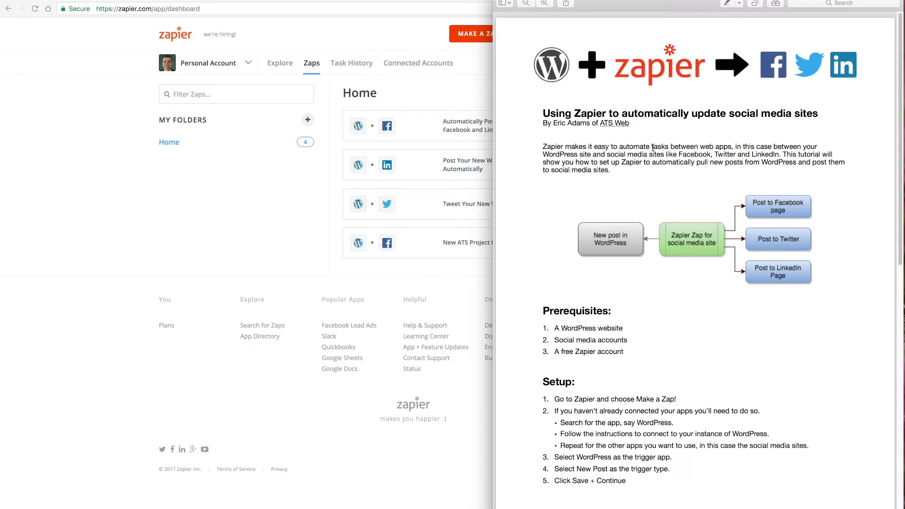
{"action": "left_click", "coordinate": [462, 101]}
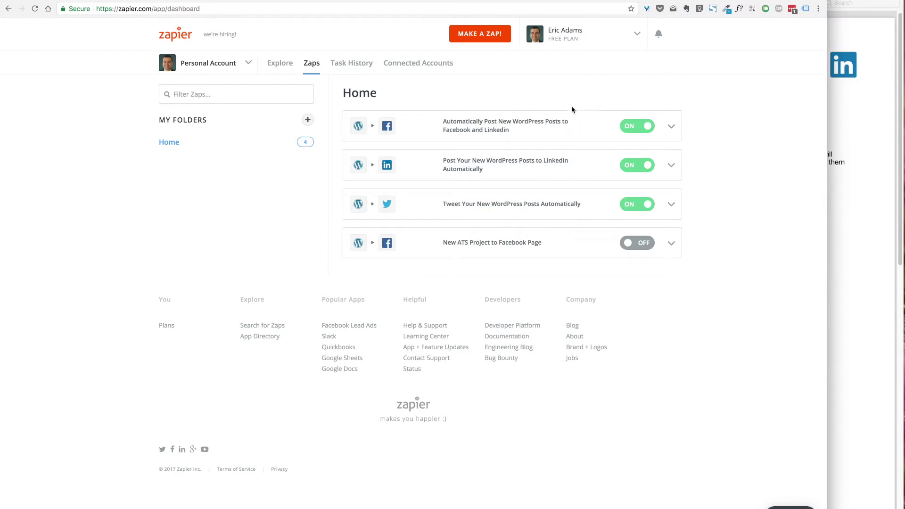
{"action": "left_click", "coordinate": [638, 35]}
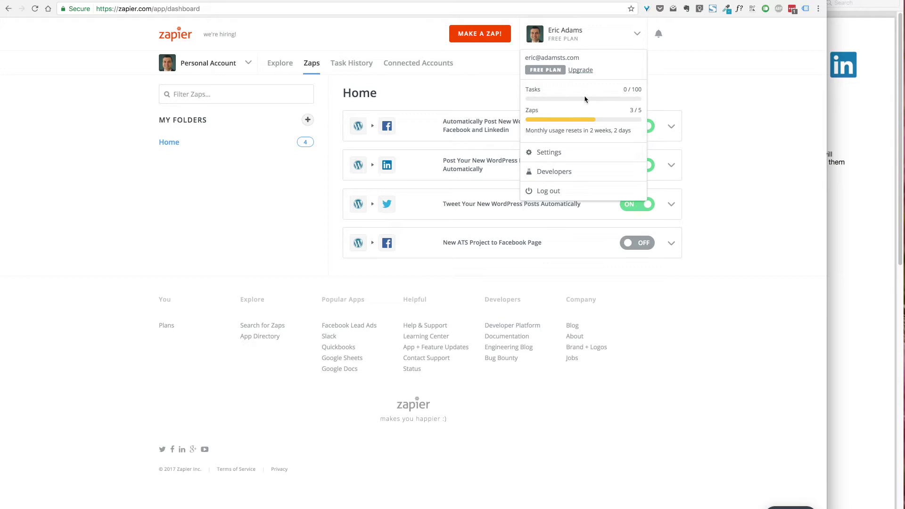
{"action": "left_click", "coordinate": [725, 91]}
Switch to the tutorial document and read through its flow diagram, prerequisites and setup instructions.
{"action": "left_click", "coordinate": [841, 175]}
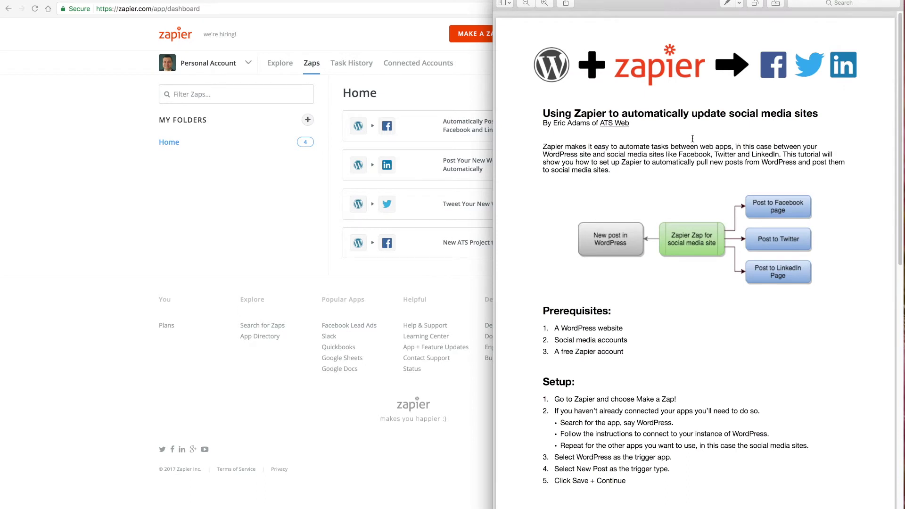
{"action": "scroll", "coordinate": [692, 139], "scroll_direction": "down", "scroll_amount": 1}
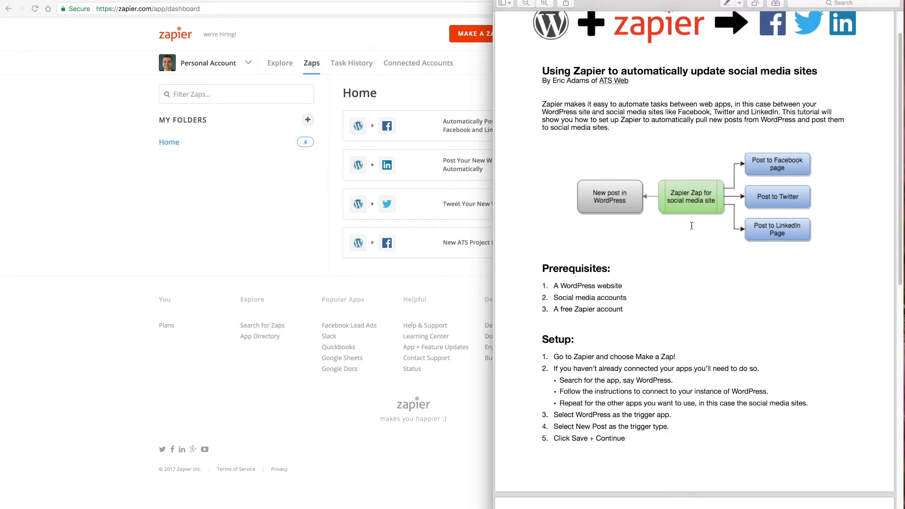
{"action": "scroll", "coordinate": [691, 226], "scroll_direction": "down", "scroll_amount": 3}
{"action": "scroll", "coordinate": [691, 226], "scroll_direction": "up", "scroll_amount": 4}
{"action": "left_click", "coordinate": [286, 211]}
{"action": "left_click", "coordinate": [840, 151]}
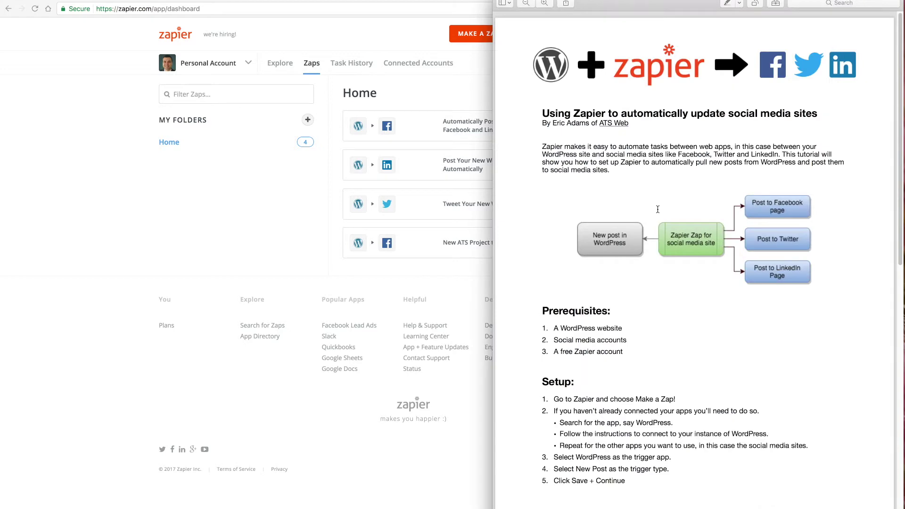
{"action": "scroll", "coordinate": [653, 208], "scroll_direction": "down", "scroll_amount": 3}
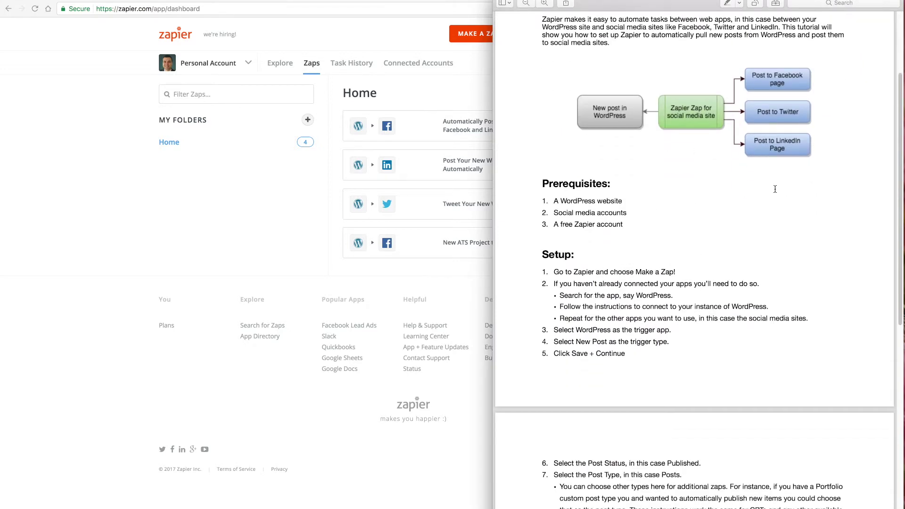
{"action": "scroll", "coordinate": [776, 190], "scroll_direction": "down", "scroll_amount": 1}
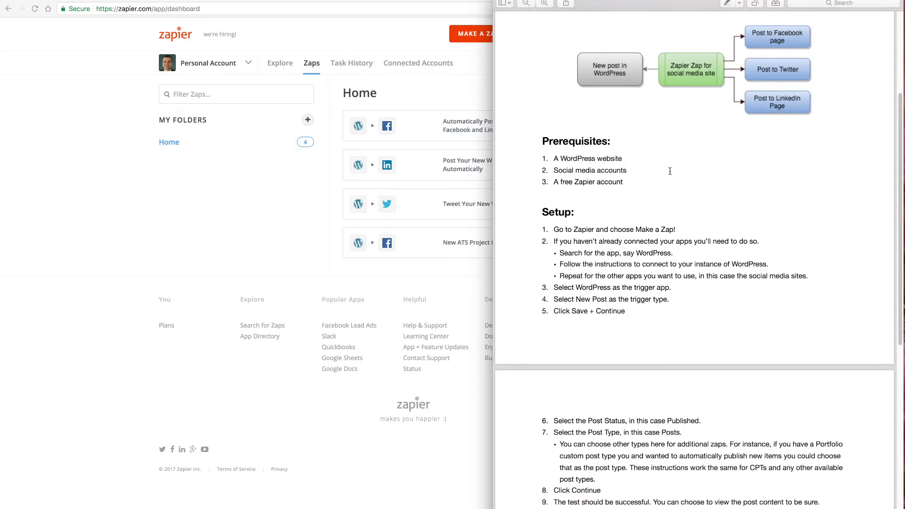
{"action": "scroll", "coordinate": [669, 172], "scroll_direction": "down", "scroll_amount": 1}
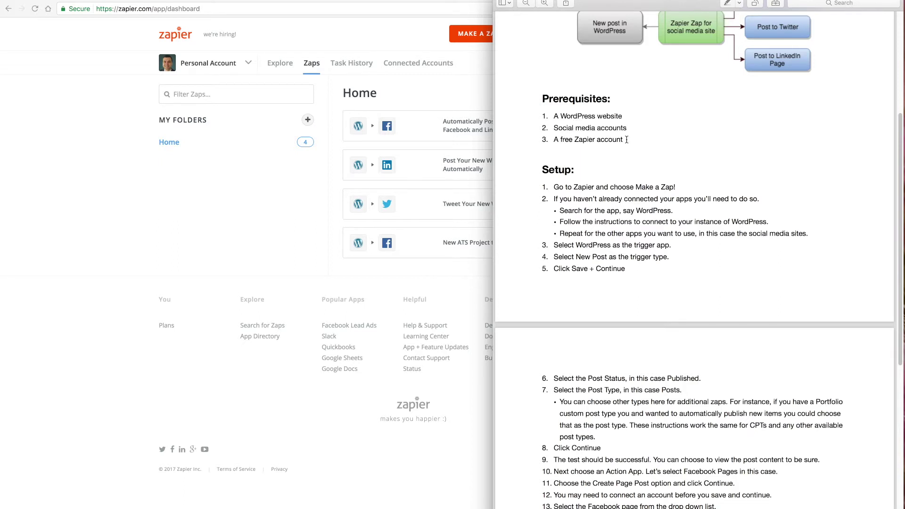
{"action": "scroll", "coordinate": [627, 140], "scroll_direction": "down", "scroll_amount": 3}
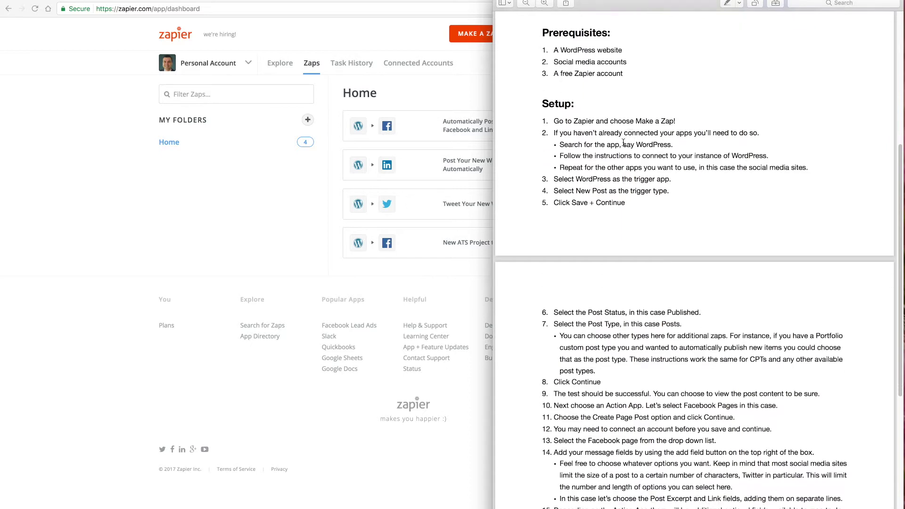
Return to the Zapier dashboard and create a new Zap with WordPress as the trigger app.
{"action": "left_click", "coordinate": [311, 192]}
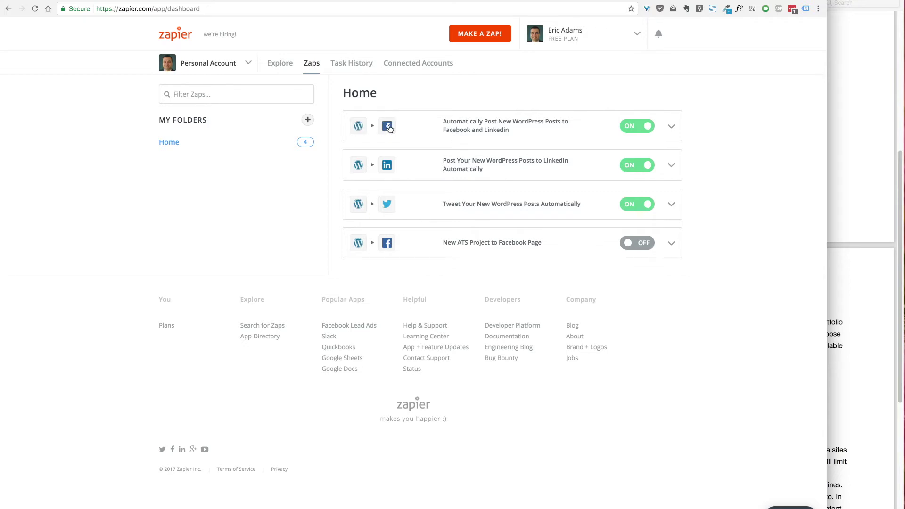
{"action": "left_click", "coordinate": [477, 36]}
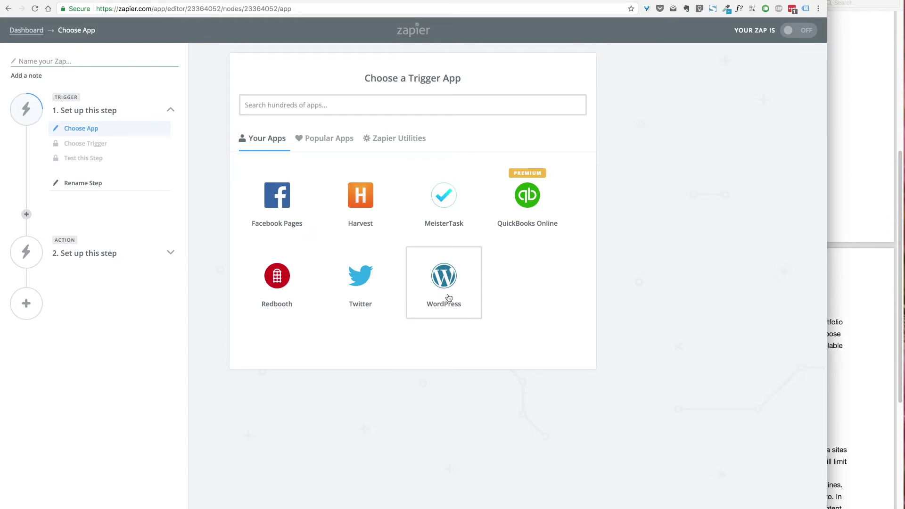
{"action": "left_click", "coordinate": [440, 280]}
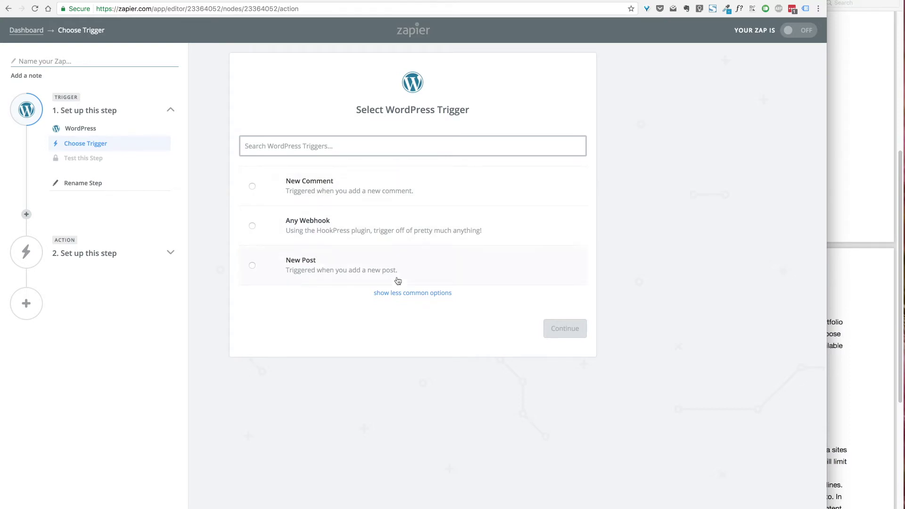
Choose New Post from the full list of WordPress triggers, and test and save the ATS Web account for it.
{"action": "left_click", "coordinate": [409, 297]}
{"action": "scroll", "coordinate": [377, 227], "scroll_direction": "down", "scroll_amount": 2}
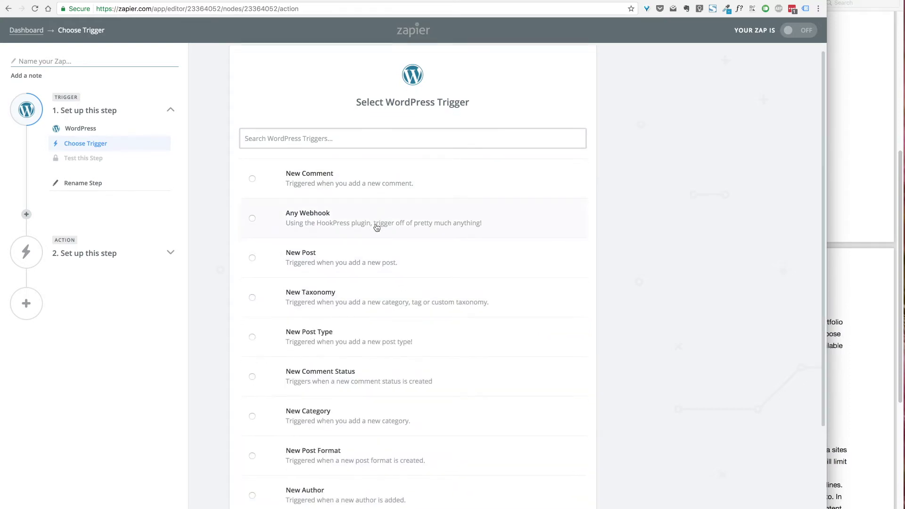
{"action": "scroll", "coordinate": [423, 215], "scroll_direction": "down", "scroll_amount": 3}
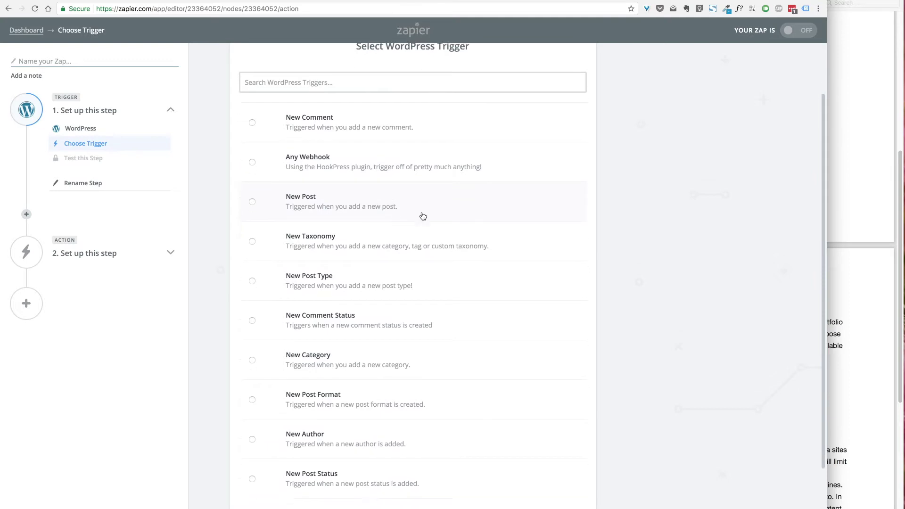
{"action": "scroll", "coordinate": [420, 311], "scroll_direction": "up", "scroll_amount": 4}
{"action": "scroll", "coordinate": [302, 198], "scroll_direction": "down", "scroll_amount": 3}
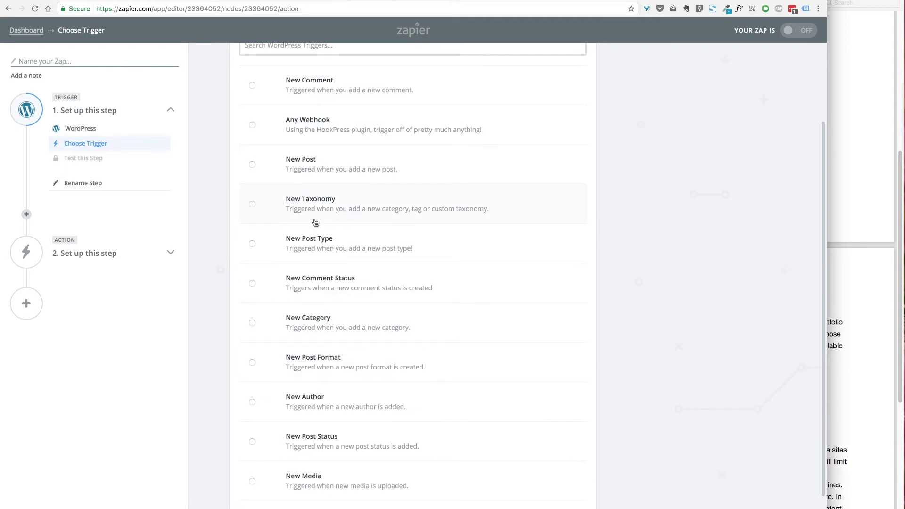
{"action": "left_click", "coordinate": [252, 165]}
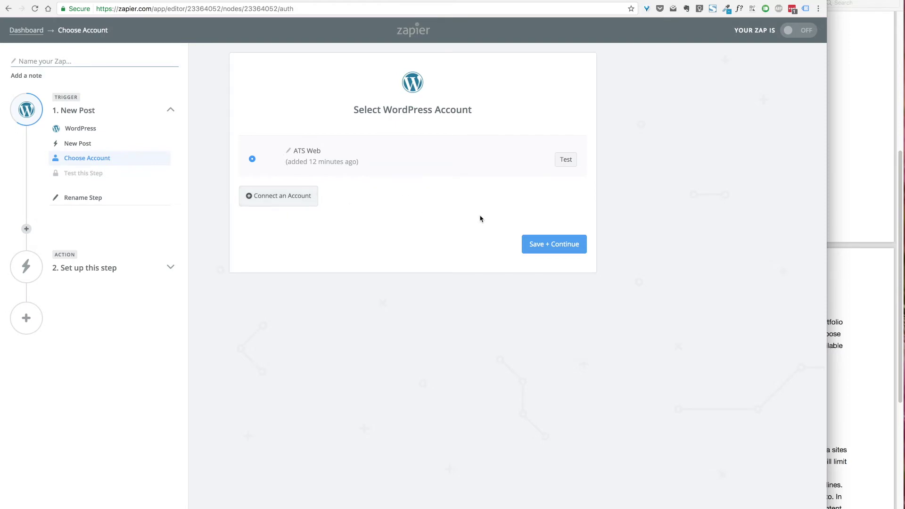
{"action": "left_click", "coordinate": [566, 160]}
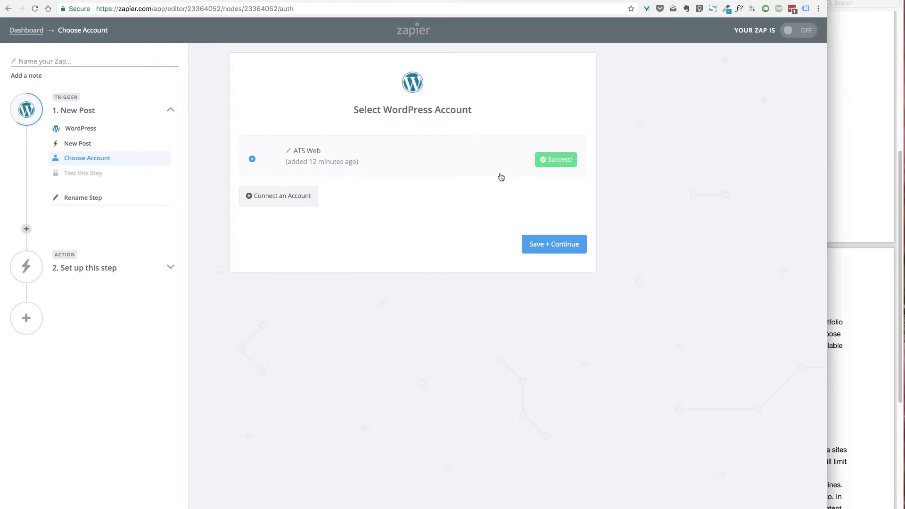
{"action": "left_click", "coordinate": [554, 245]}
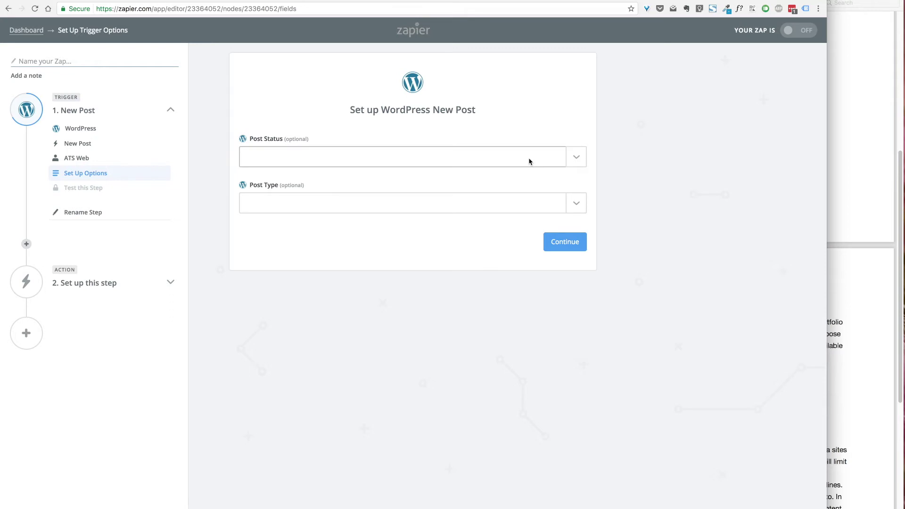
Set the trigger's Post Status to Published and its Post Type to Posts, and continue to the test.
{"action": "left_click", "coordinate": [575, 160]}
{"action": "left_click", "coordinate": [397, 255]}
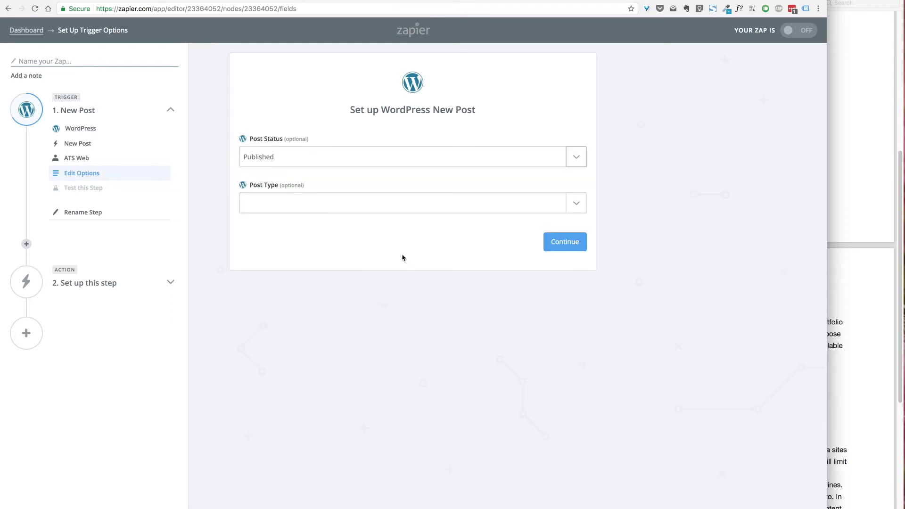
{"action": "left_click", "coordinate": [576, 204]}
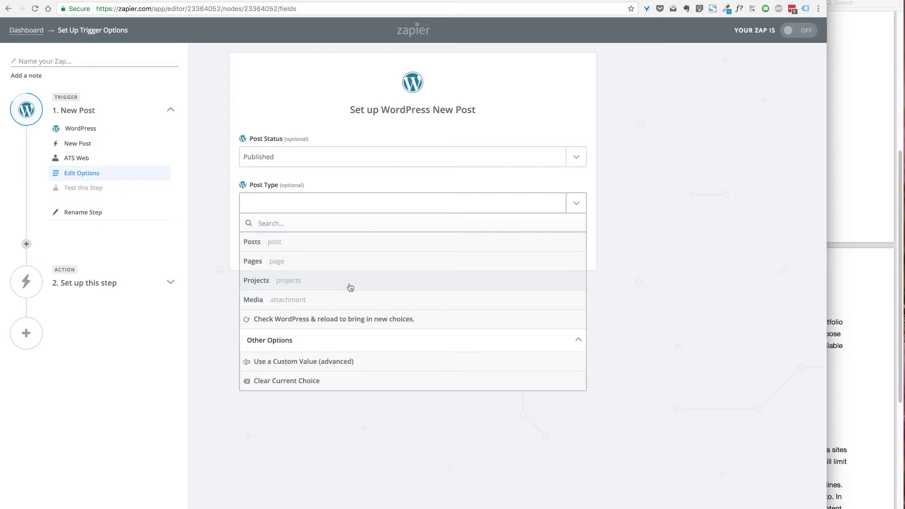
{"action": "left_click", "coordinate": [329, 246]}
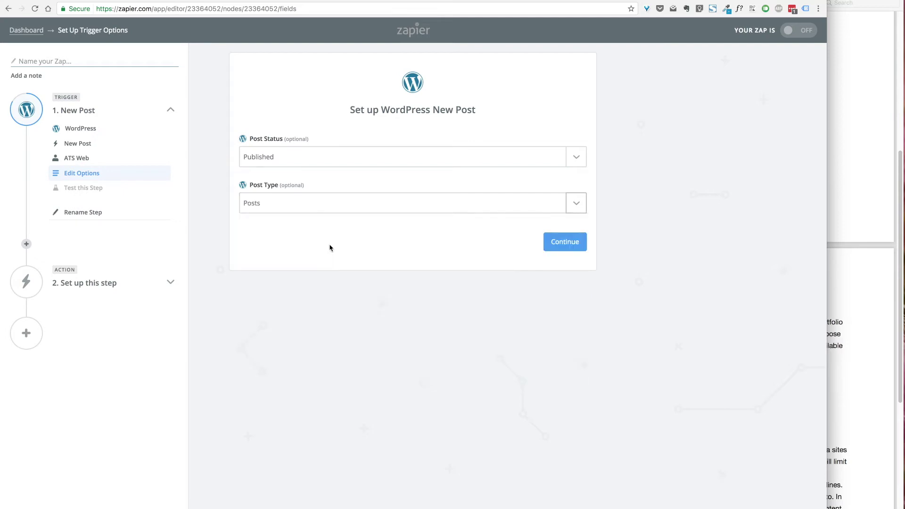
{"action": "left_click", "coordinate": [568, 243]}
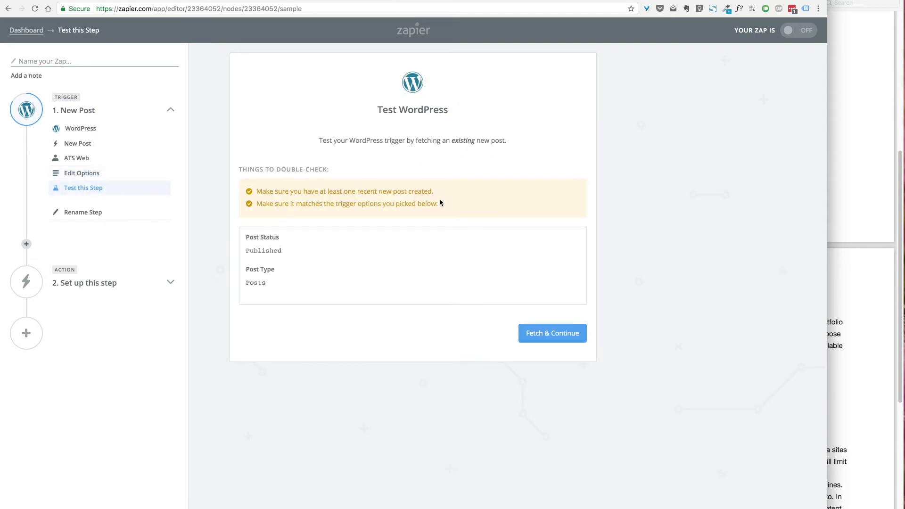
Test the WordPress trigger by fetching an existing post, review its sample fields, and continue to the action step.
{"action": "left_click", "coordinate": [544, 336]}
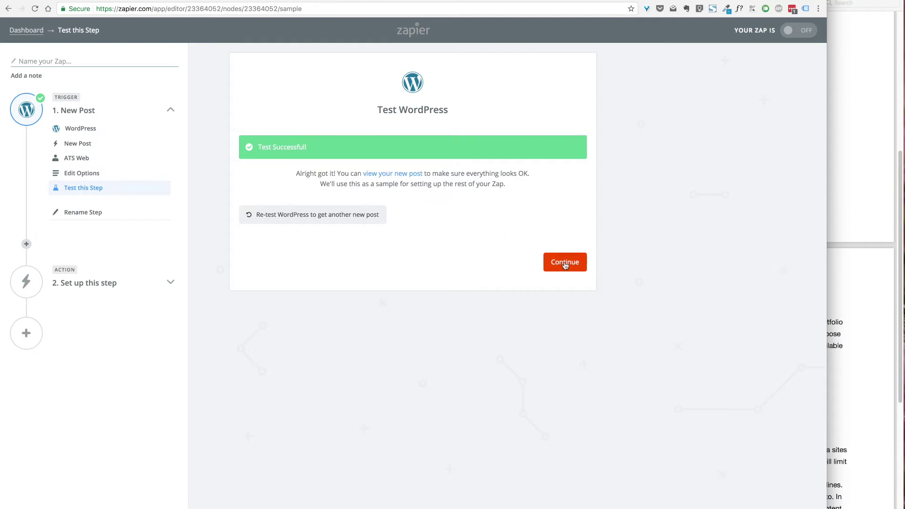
{"action": "left_click", "coordinate": [394, 175]}
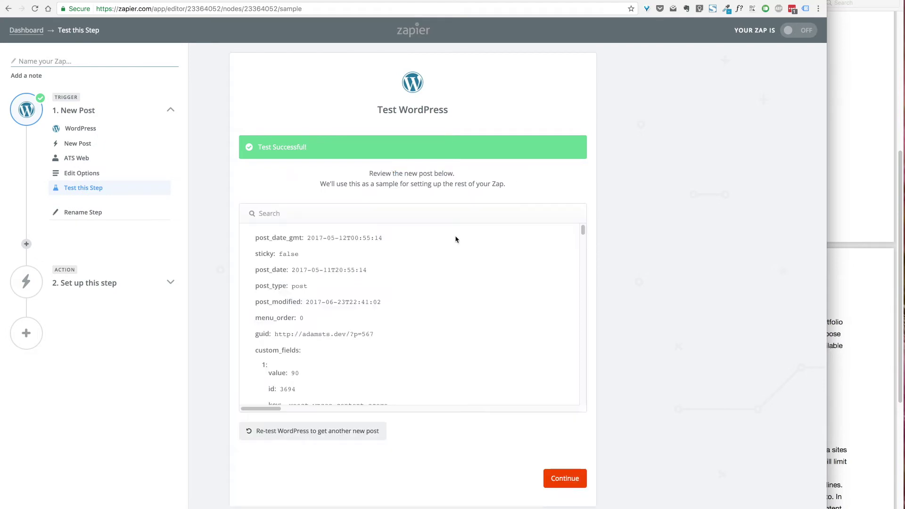
{"action": "scroll", "coordinate": [581, 234], "scroll_direction": "down", "scroll_amount": 2}
{"action": "scroll", "coordinate": [580, 232], "scroll_direction": "up", "scroll_amount": 2}
{"action": "left_click_drag", "start_coordinate": [584, 231], "coordinate": [580, 212]}
{"action": "left_click", "coordinate": [566, 479]}
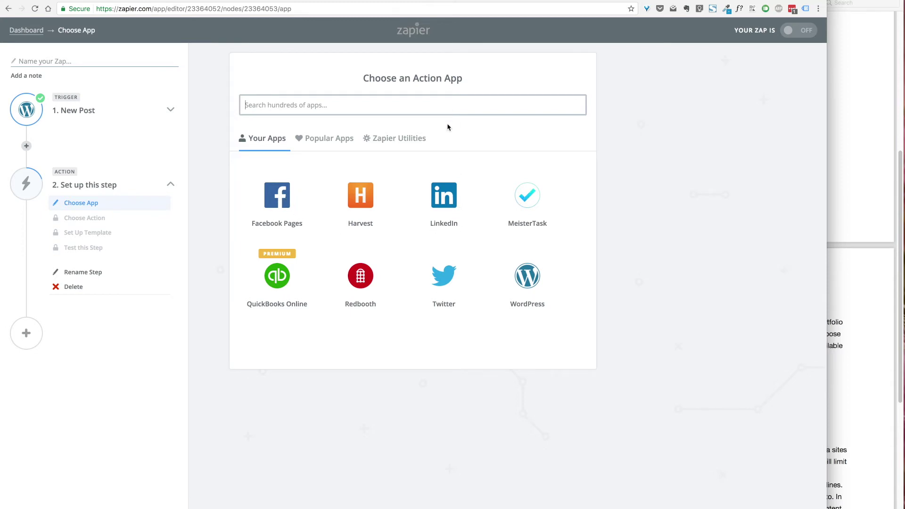
Choose Facebook Pages as the action app and save Create Page Post as its action.
{"action": "left_click", "coordinate": [328, 138]}
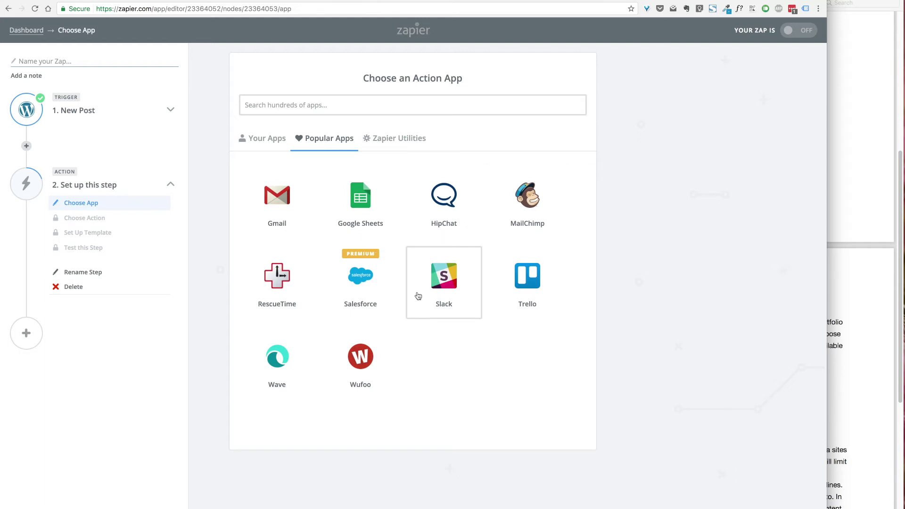
{"action": "left_click", "coordinate": [276, 144]}
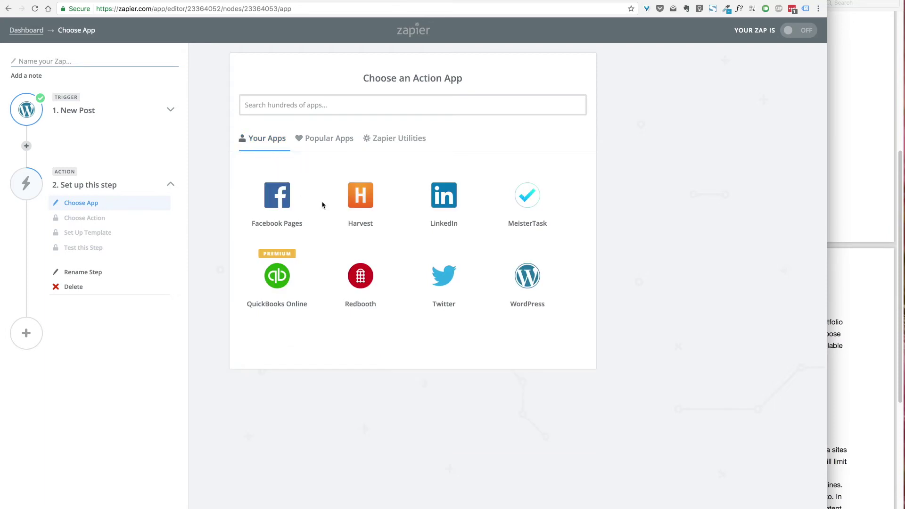
{"action": "left_click", "coordinate": [279, 202]}
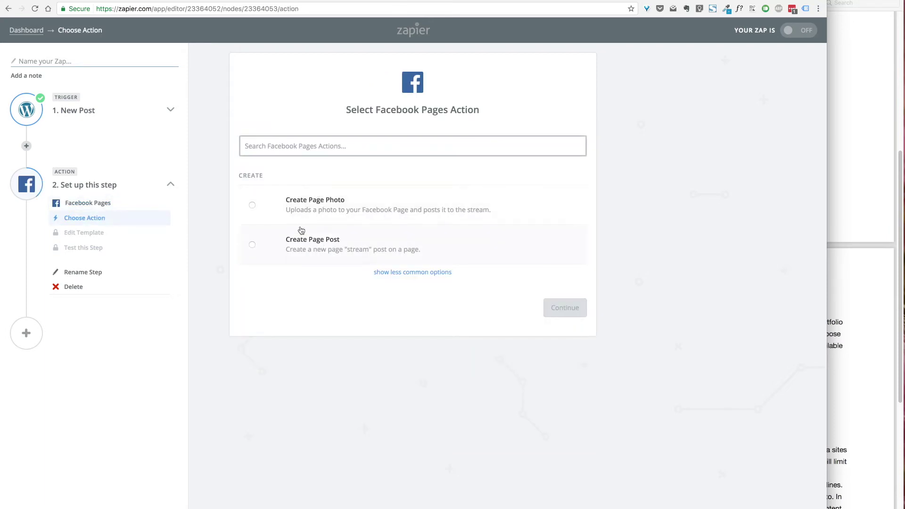
{"action": "left_click", "coordinate": [394, 272]}
{"action": "left_click", "coordinate": [307, 248]}
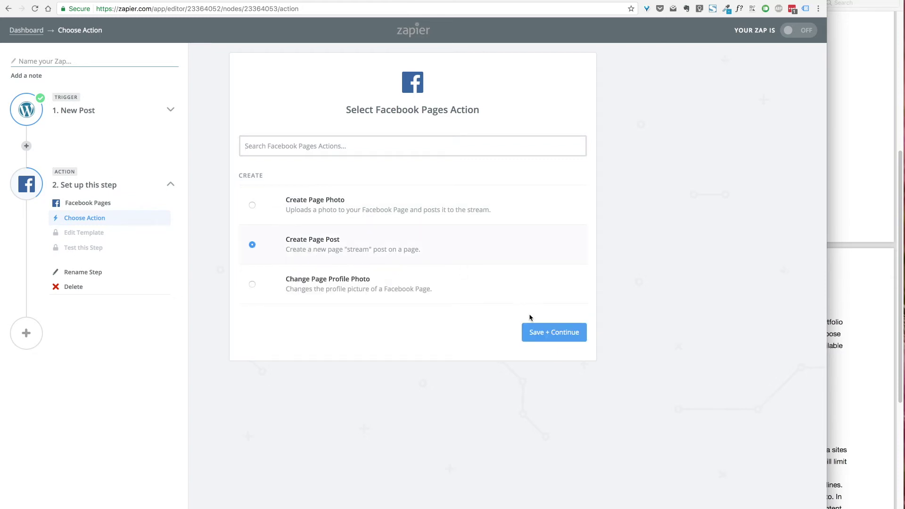
{"action": "left_click", "coordinate": [551, 331]}
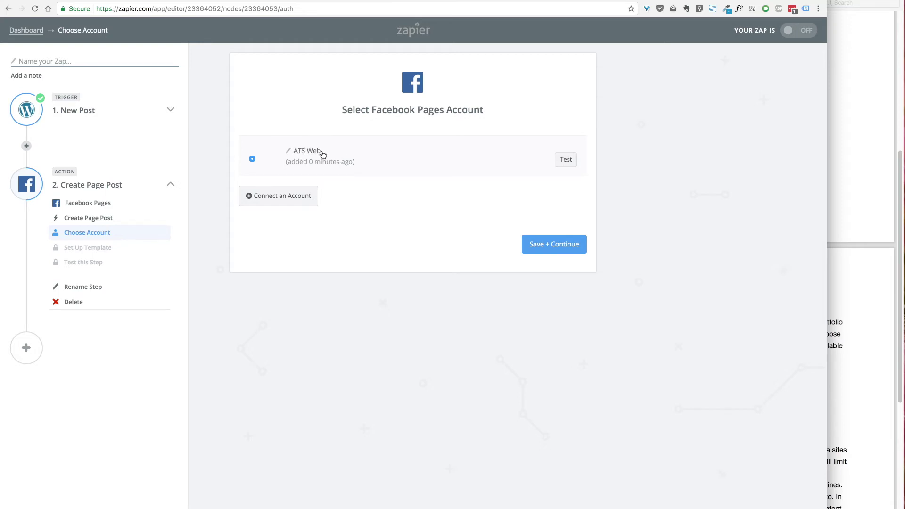
Test the ATS Web Facebook Pages account, save it for the action, and continue to the page post template.
{"action": "left_click", "coordinate": [568, 161]}
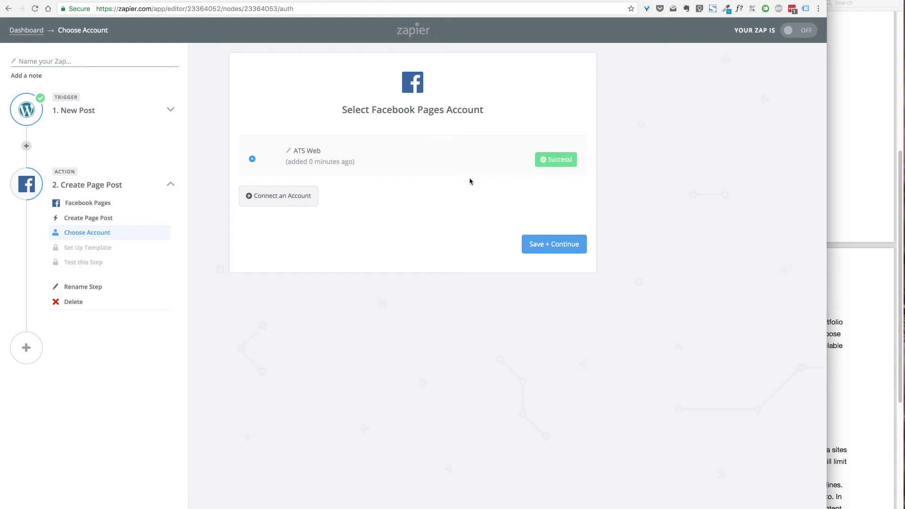
{"action": "left_click", "coordinate": [563, 252]}
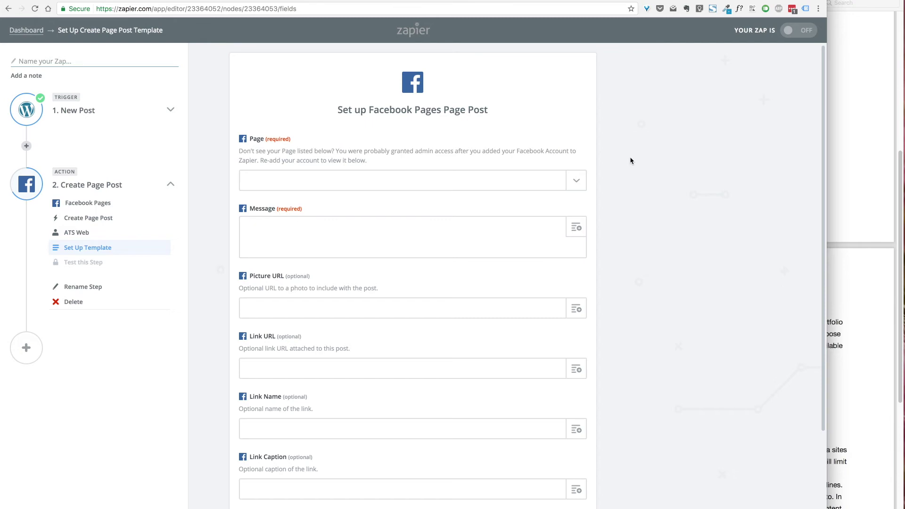
{"action": "scroll", "coordinate": [631, 161], "scroll_direction": "down", "scroll_amount": 2}
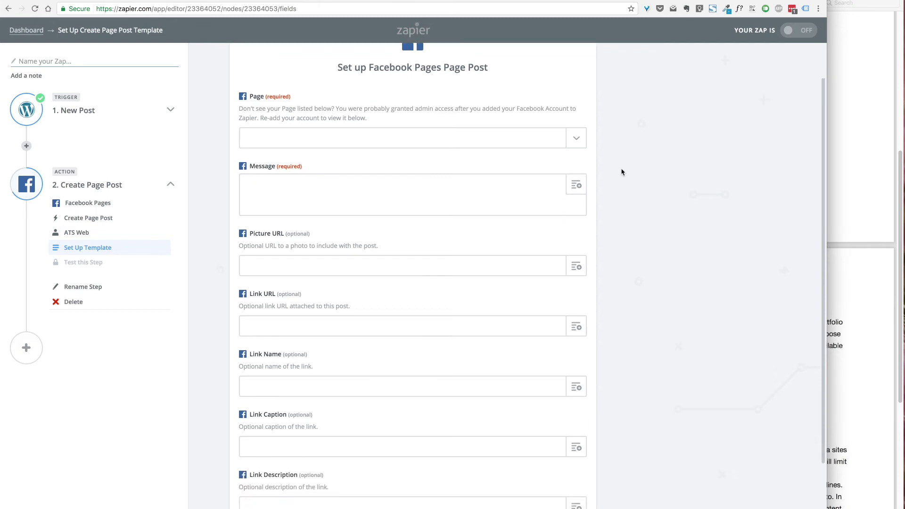
Choose ATS Web as the Facebook page to post to and activate the Message field.
{"action": "scroll", "coordinate": [627, 184], "scroll_direction": "up", "scroll_amount": 2}
{"action": "left_click", "coordinate": [578, 181]}
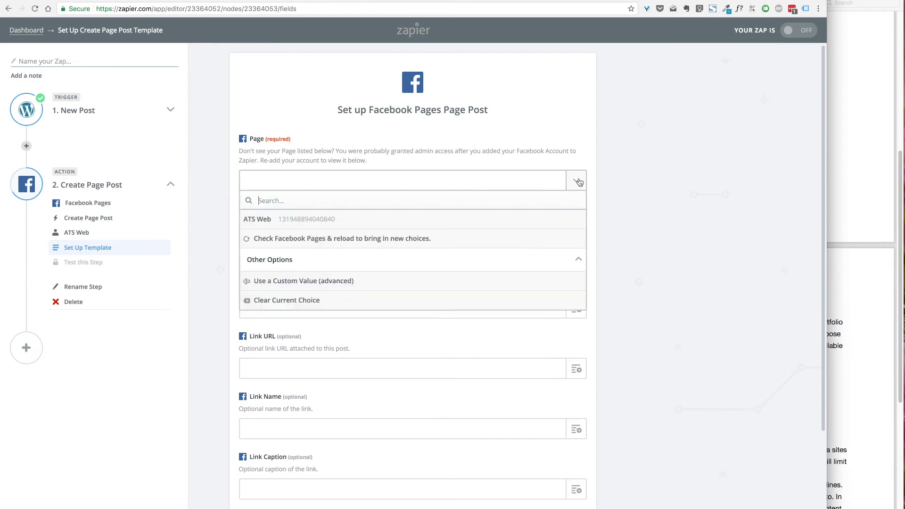
{"action": "left_click", "coordinate": [435, 223]}
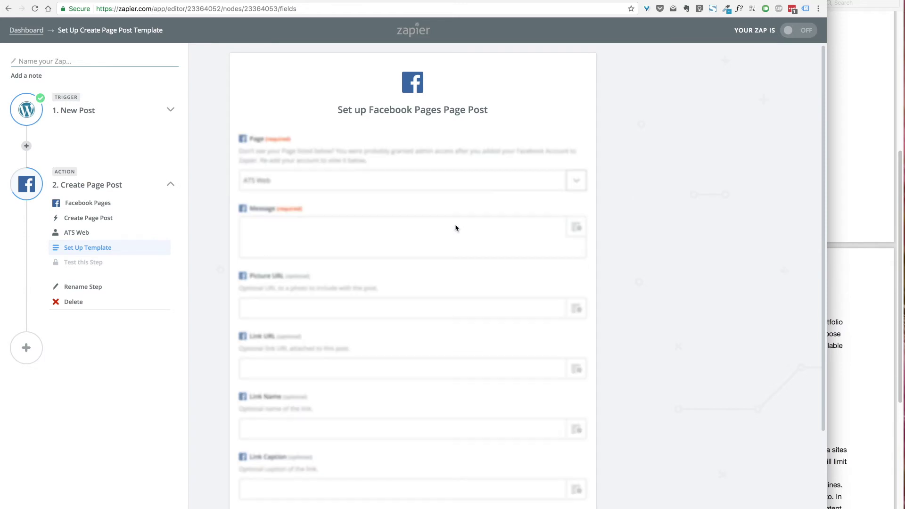
{"action": "left_click", "coordinate": [455, 238]}
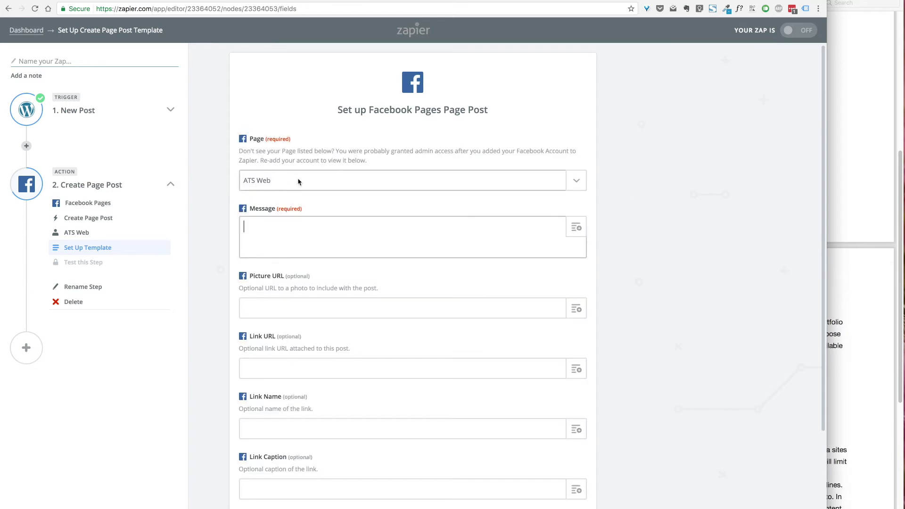
Review the WordPress New Post fields available for the Message field, and close the list without inserting any.
{"action": "scroll", "coordinate": [326, 228], "scroll_direction": "down", "scroll_amount": 2}
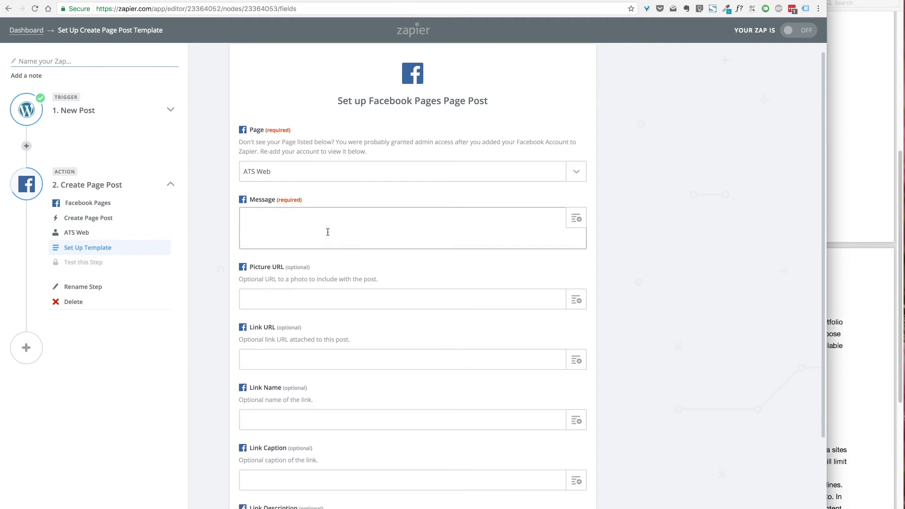
{"action": "left_click", "coordinate": [576, 186]}
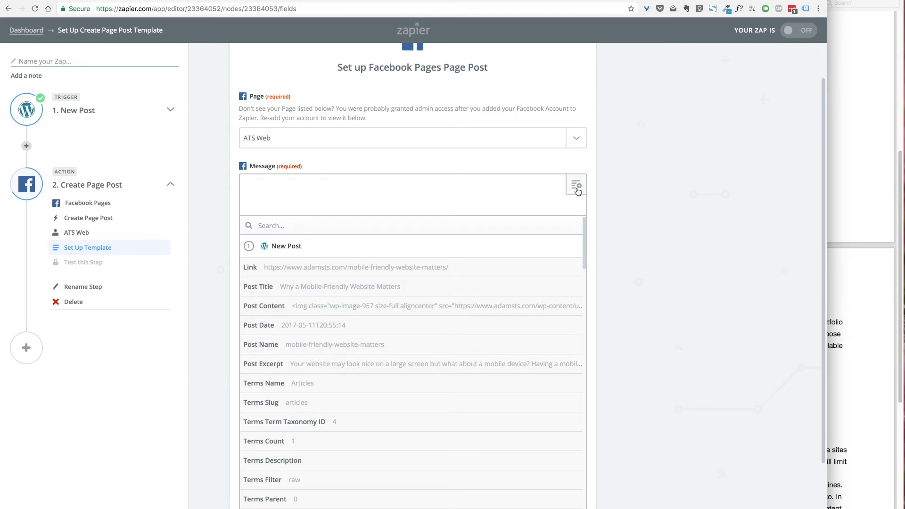
{"action": "scroll", "coordinate": [552, 271], "scroll_direction": "down", "scroll_amount": 2}
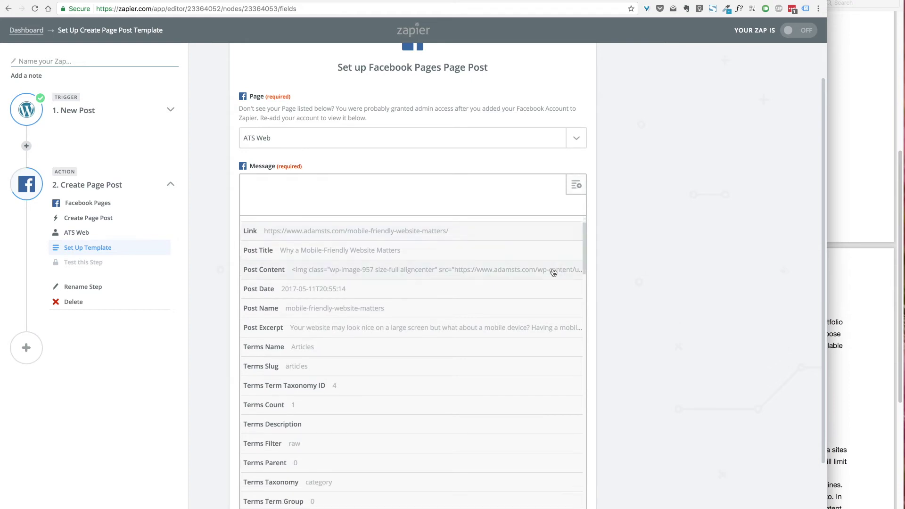
{"action": "scroll", "coordinate": [301, 342], "scroll_direction": "up", "scroll_amount": 2}
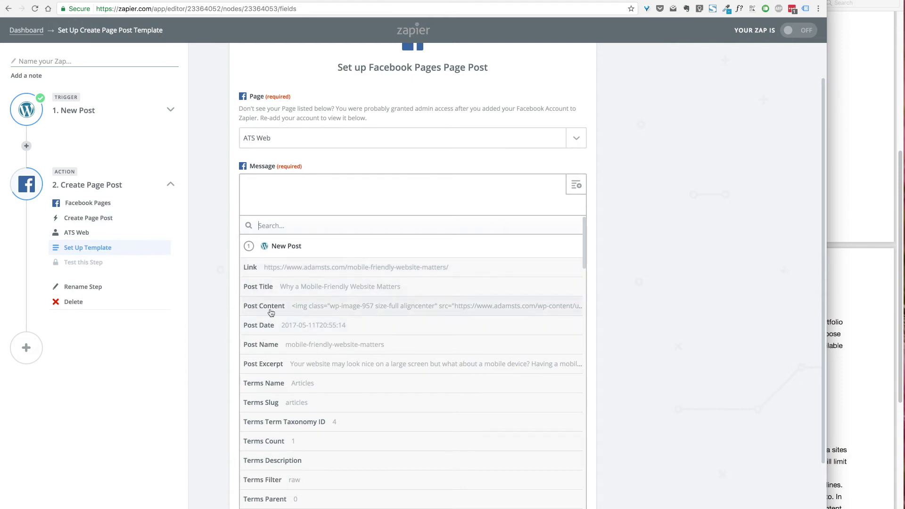
{"action": "key", "text": "Escape"}
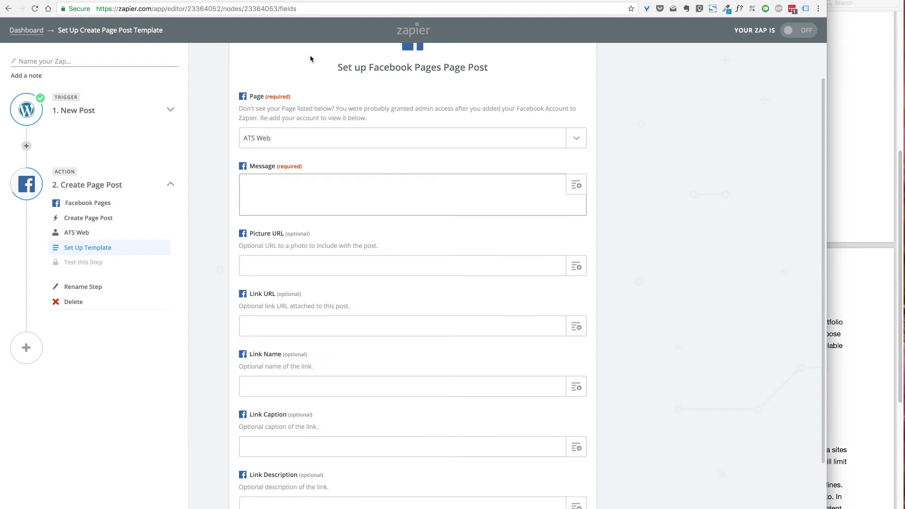
Switch to the ATS Web Facebook page, examine its latest post's text, link and image, and return to the Zap editor.
{"action": "left_click", "coordinate": [211, 1]}
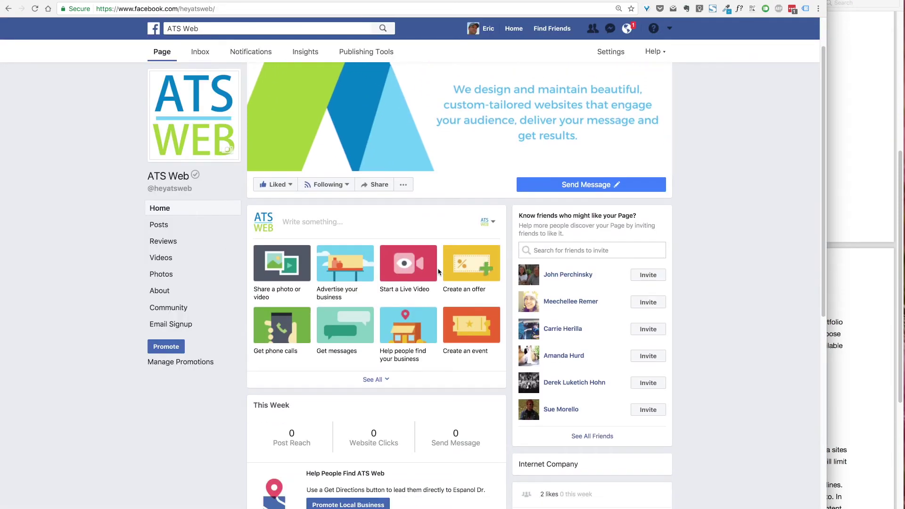
{"action": "scroll", "coordinate": [439, 273], "scroll_direction": "down", "scroll_amount": 8}
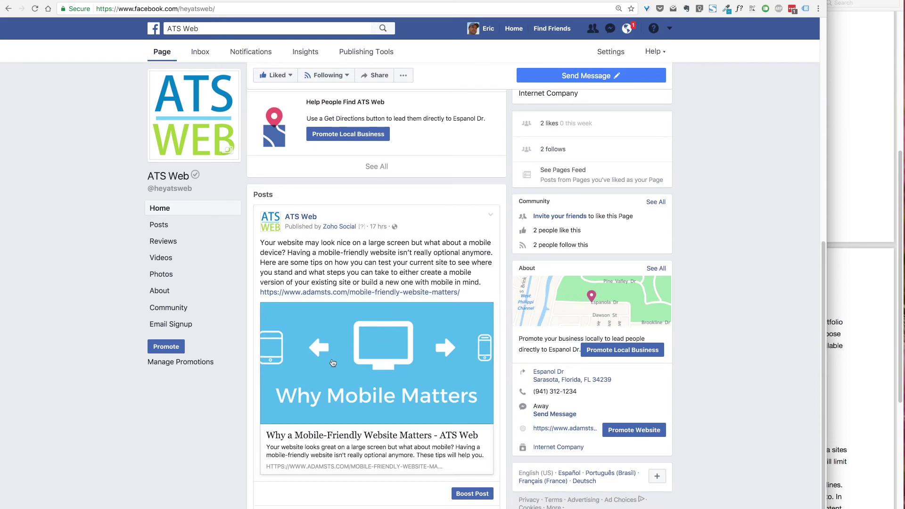
{"action": "scroll", "coordinate": [387, 355], "scroll_direction": "down", "scroll_amount": 2}
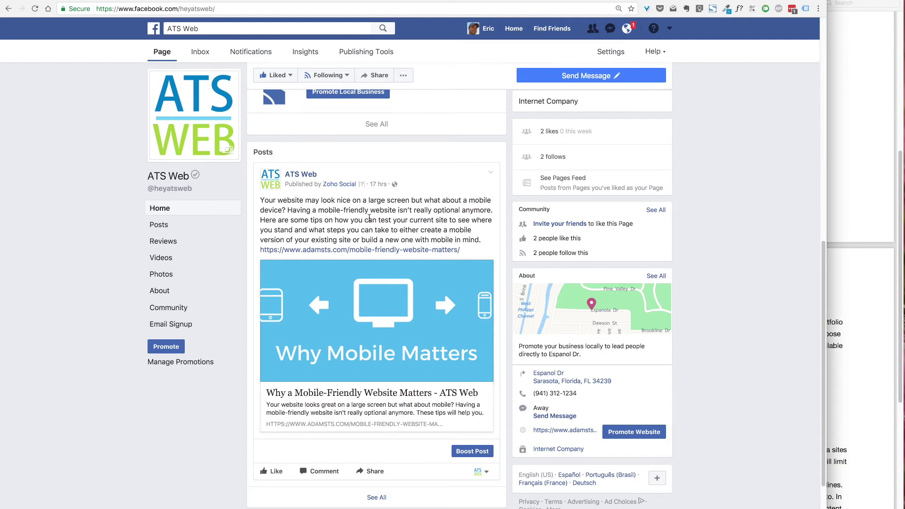
{"action": "left_click_drag", "start_coordinate": [329, 208], "coordinate": [367, 220]}
{"action": "left_click", "coordinate": [360, 221]}
{"action": "left_click", "coordinate": [105, 0]}
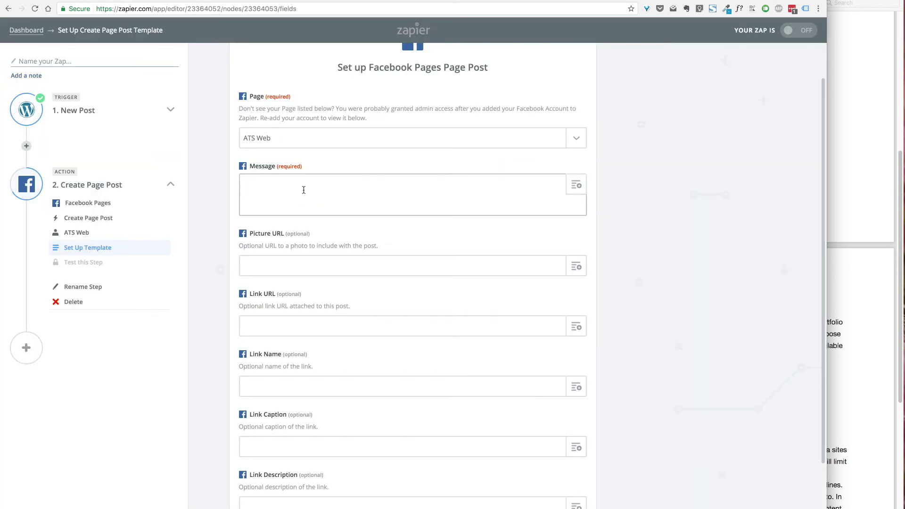
Build the Message from the WordPress Post Title, Post Excerpt and Link fields, each on its own line.
{"action": "left_click", "coordinate": [576, 184]}
{"action": "left_click", "coordinate": [377, 289]}
{"action": "left_click", "coordinate": [577, 185]}
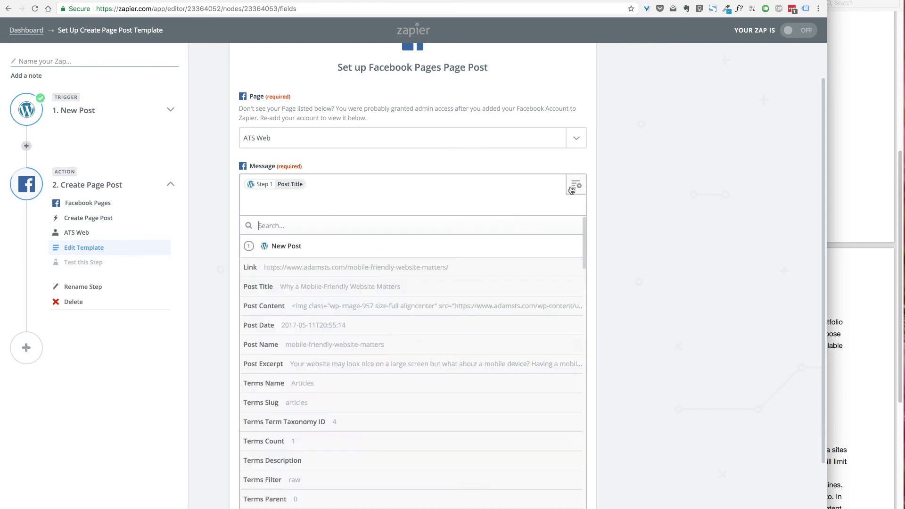
{"action": "left_click", "coordinate": [376, 364]}
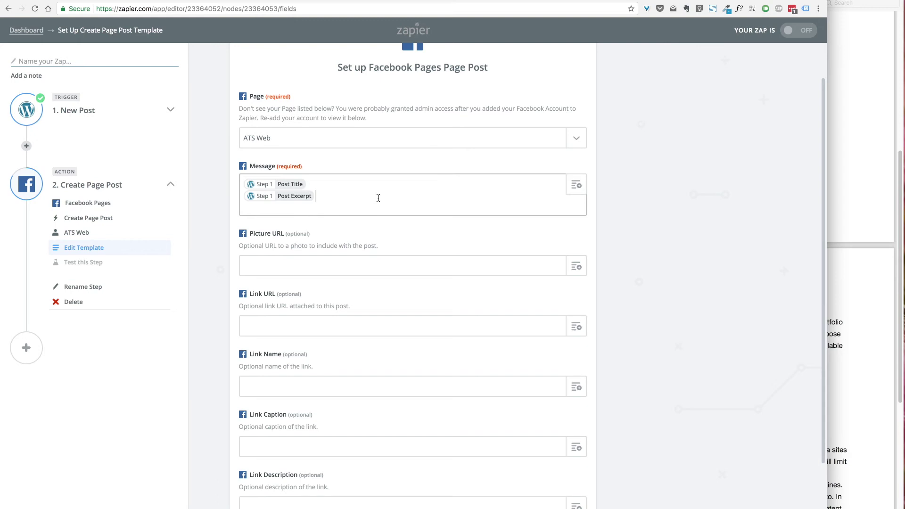
{"action": "key", "text": "Return"}
{"action": "left_click", "coordinate": [576, 185]}
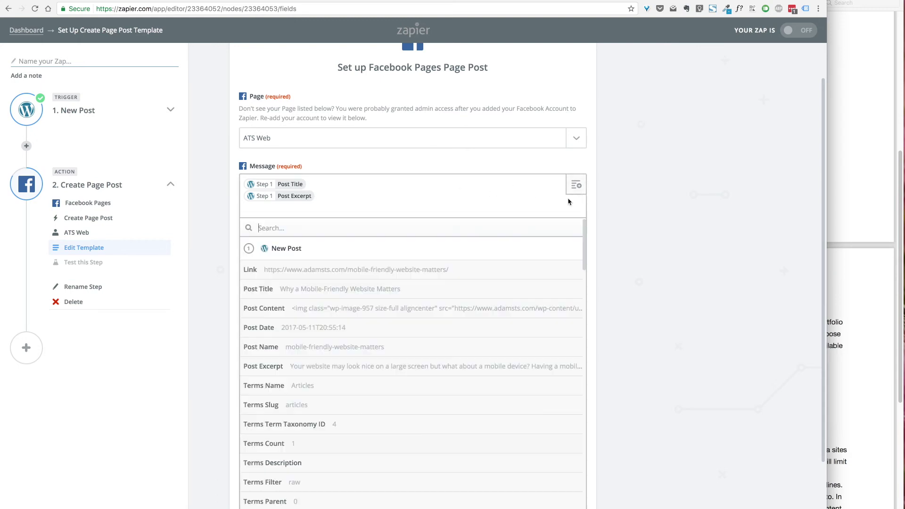
{"action": "left_click", "coordinate": [367, 276]}
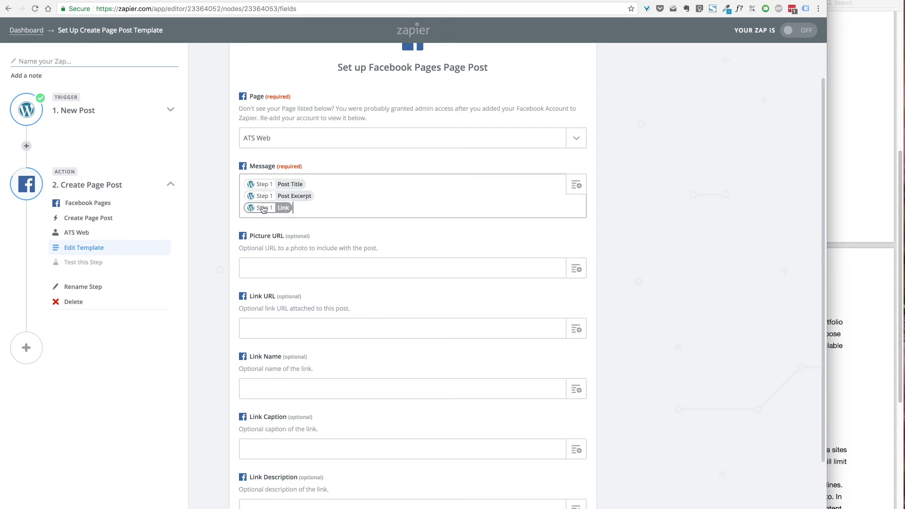
Compare the Message layout with the existing Facebook post and remove the Post Title field from the Message.
{"action": "left_click", "coordinate": [195, 0]}
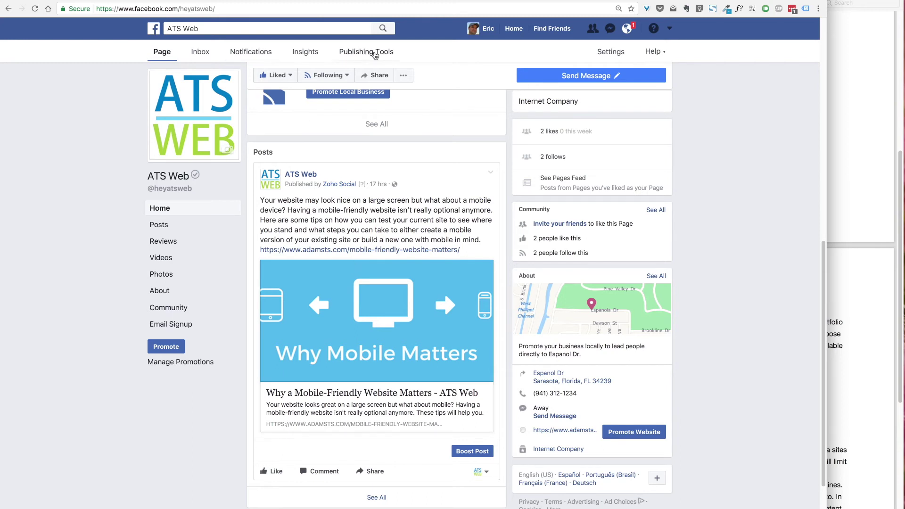
{"action": "left_click", "coordinate": [127, 0]}
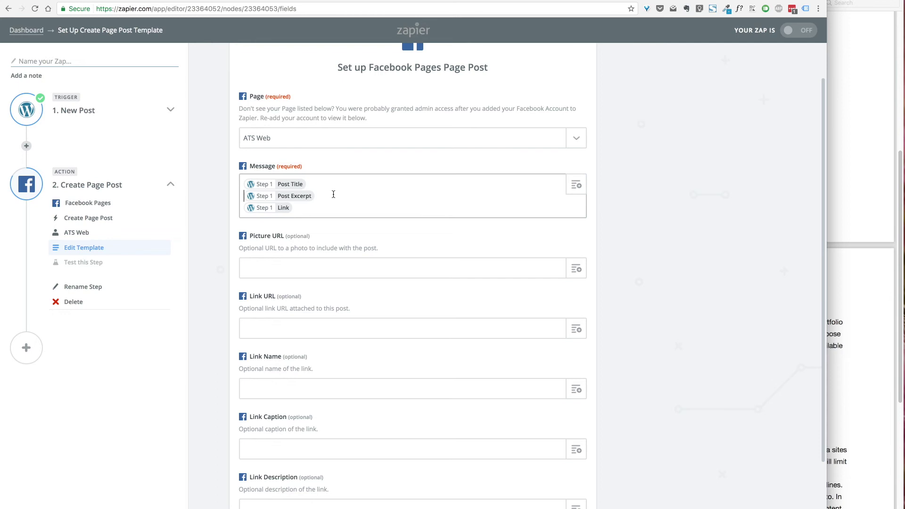
{"action": "key", "text": "BackSpace"}
{"action": "key", "text": "BackSpace"}
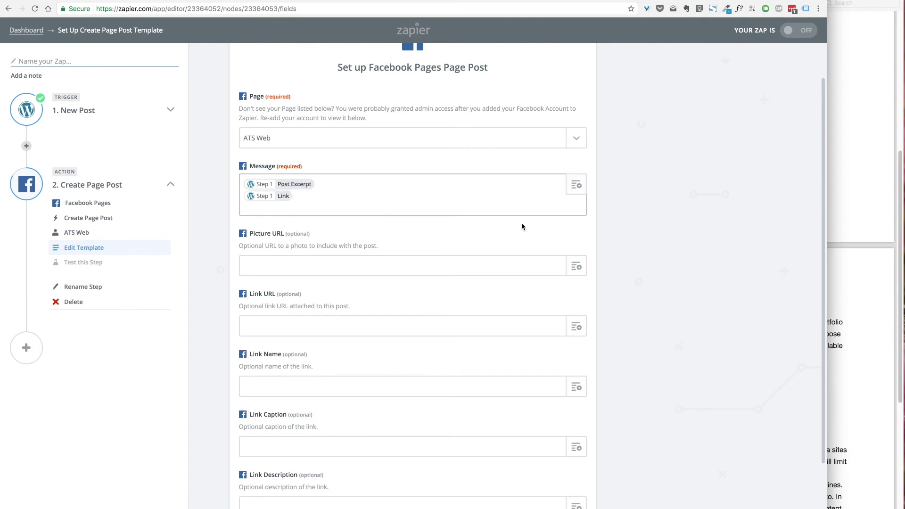
Find the Post Thumbnail Link among the WordPress fields and insert it as the Picture URL.
{"action": "scroll", "coordinate": [522, 227], "scroll_direction": "down", "scroll_amount": 4}
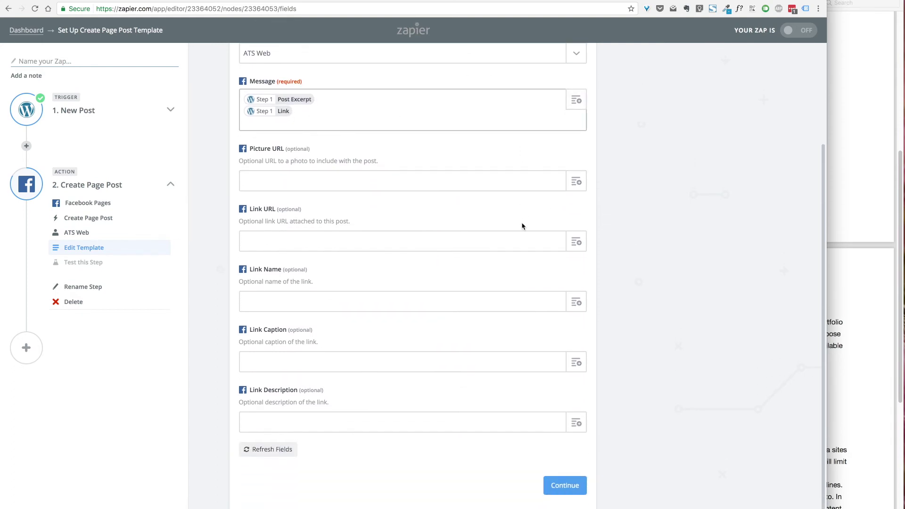
{"action": "left_click", "coordinate": [310, 301]}
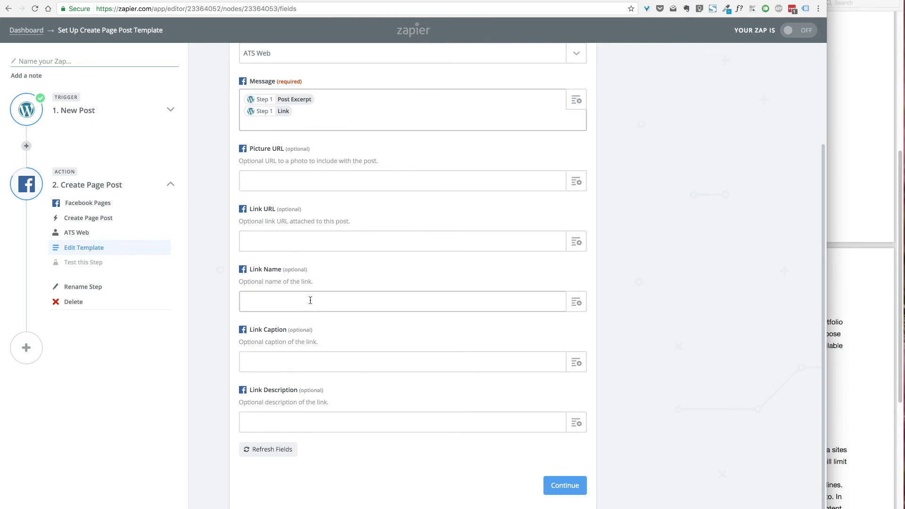
{"action": "scroll", "coordinate": [316, 278], "scroll_direction": "up", "scroll_amount": 2}
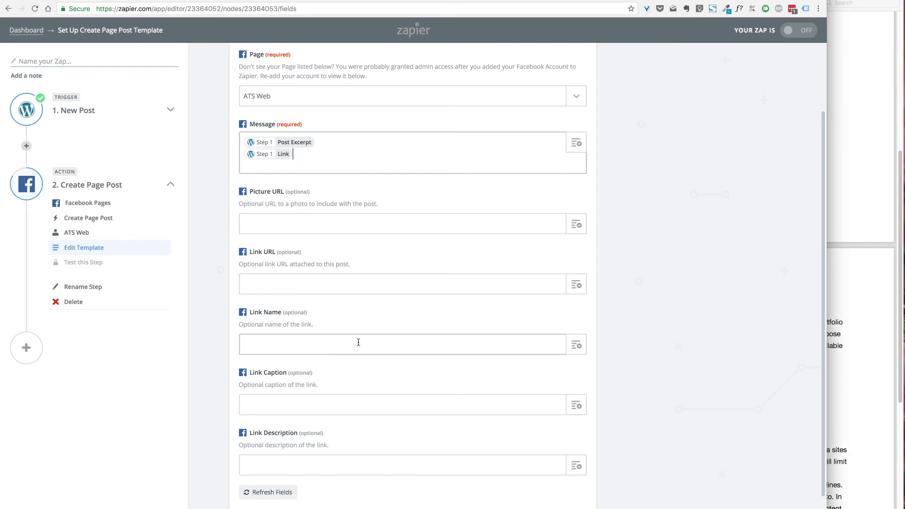
{"action": "left_click", "coordinate": [575, 227]}
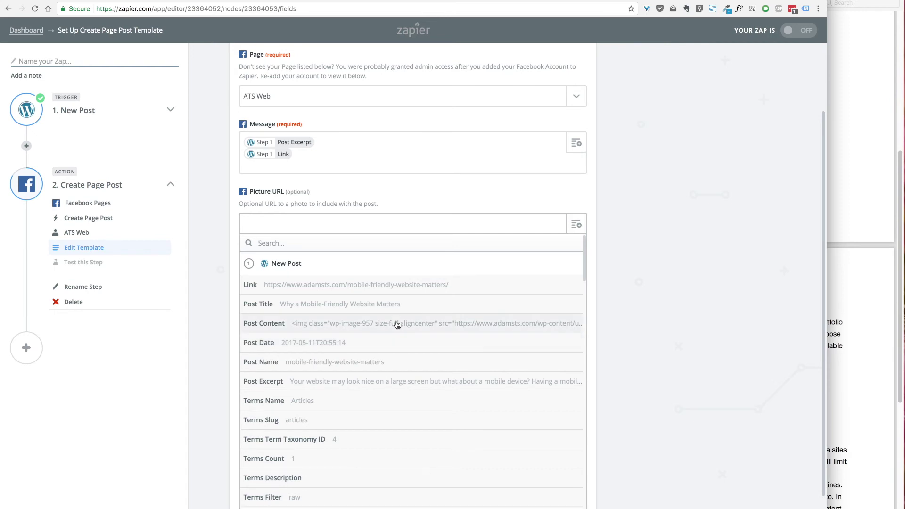
{"action": "scroll", "coordinate": [401, 324], "scroll_direction": "down", "scroll_amount": 3}
{"action": "scroll", "coordinate": [433, 320], "scroll_direction": "down", "scroll_amount": 5}
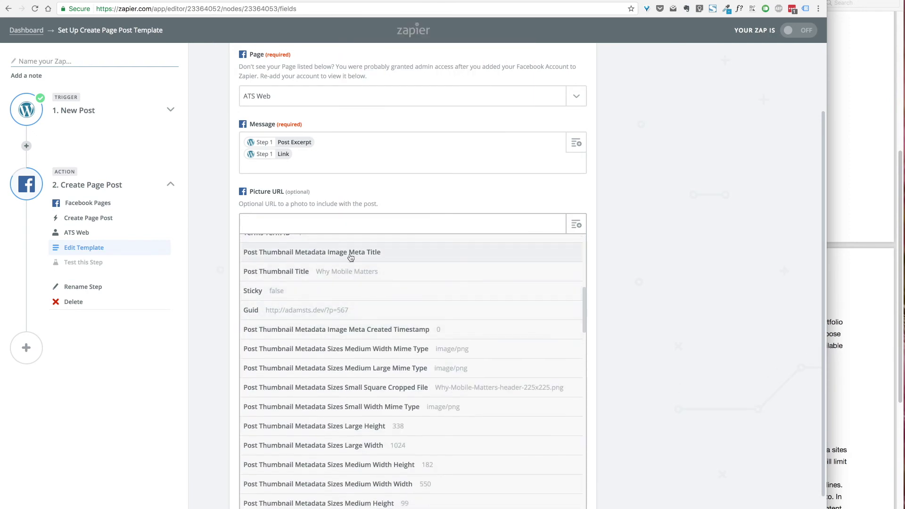
{"action": "scroll", "coordinate": [429, 277], "scroll_direction": "up", "scroll_amount": 2}
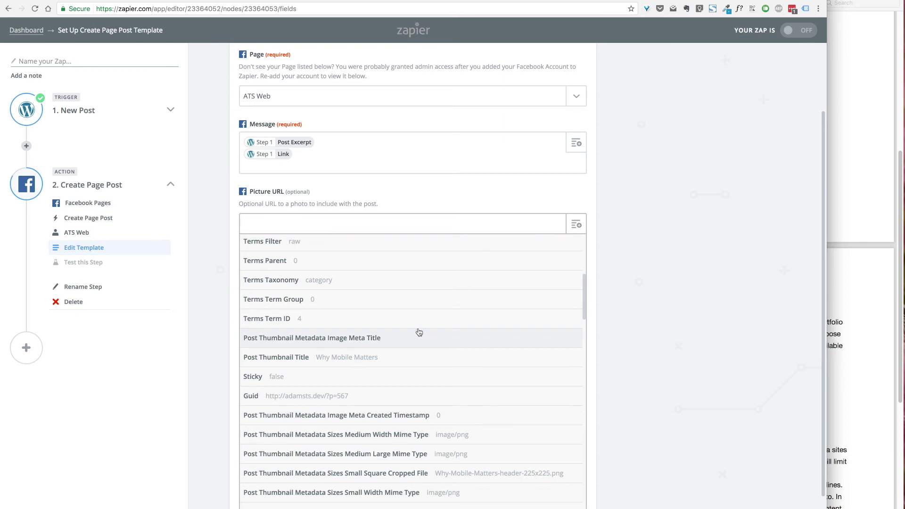
{"action": "scroll", "coordinate": [287, 271], "scroll_direction": "up", "scroll_amount": 2}
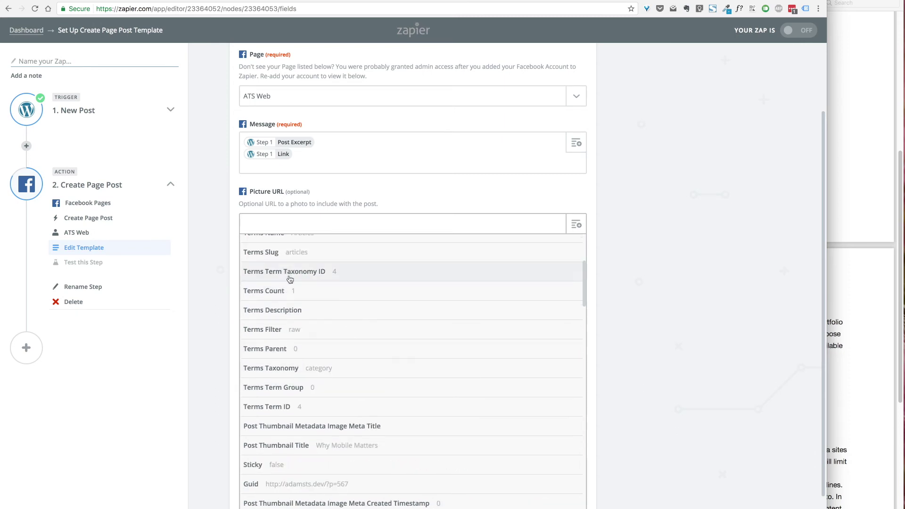
{"action": "scroll", "coordinate": [318, 295], "scroll_direction": "down", "scroll_amount": 4}
{"action": "scroll", "coordinate": [428, 327], "scroll_direction": "down", "scroll_amount": 4}
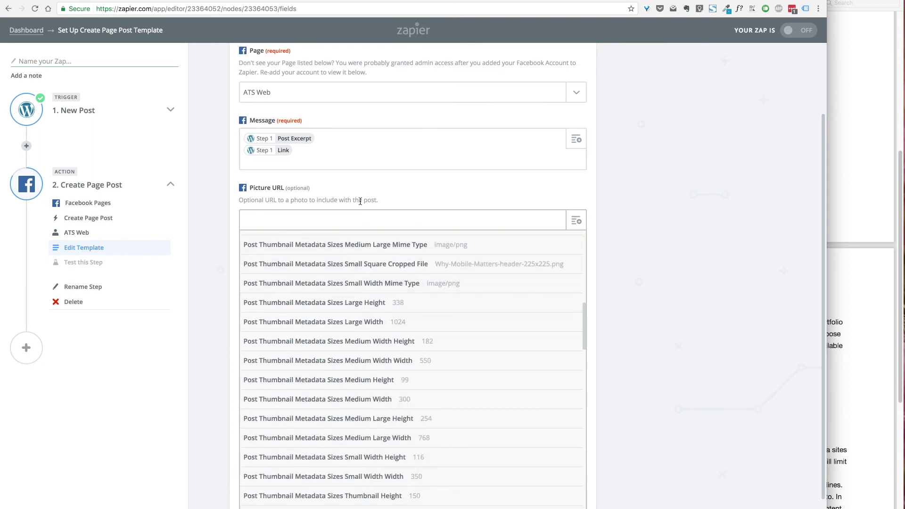
{"action": "scroll", "coordinate": [500, 356], "scroll_direction": "down", "scroll_amount": 4}
{"action": "scroll", "coordinate": [505, 349], "scroll_direction": "down", "scroll_amount": 12}
{"action": "scroll", "coordinate": [509, 339], "scroll_direction": "down", "scroll_amount": 15}
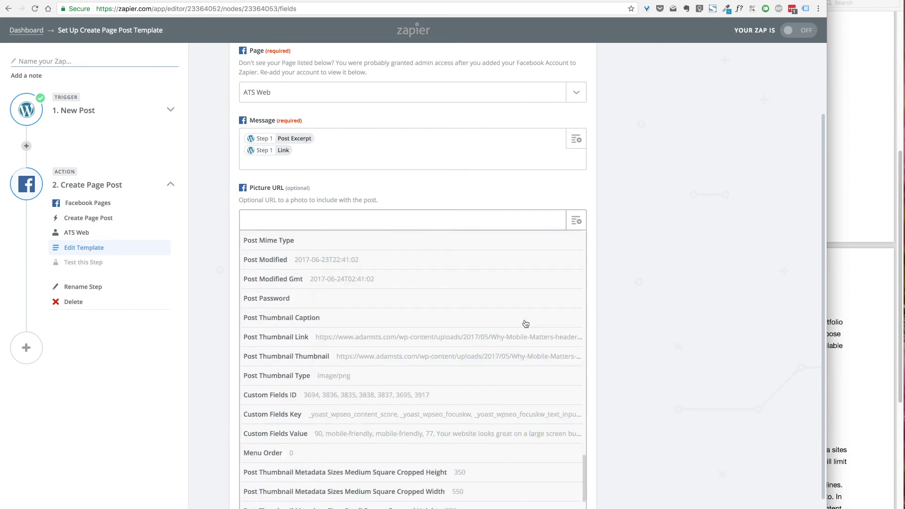
{"action": "left_click", "coordinate": [415, 343]}
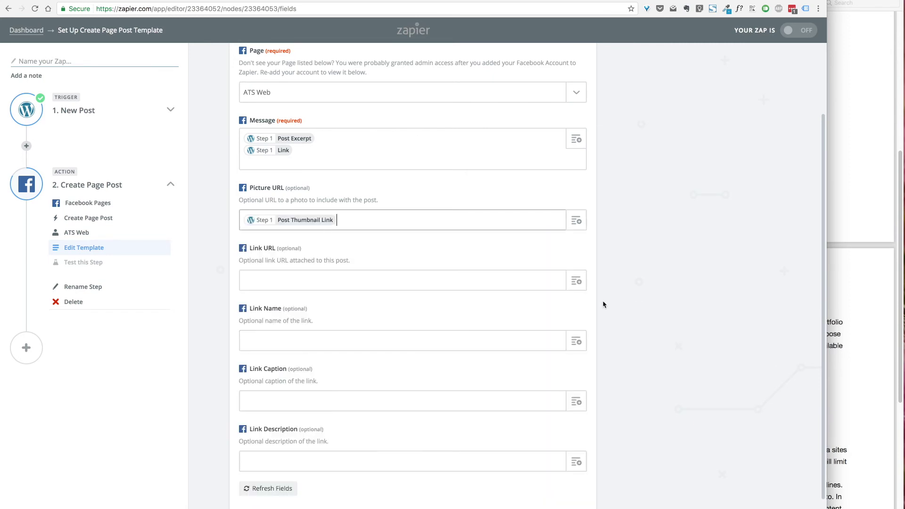
Set the Link URL to the WordPress Link field and the Link Name to the Post Title field.
{"action": "left_click", "coordinate": [575, 280]}
{"action": "left_click", "coordinate": [337, 351]}
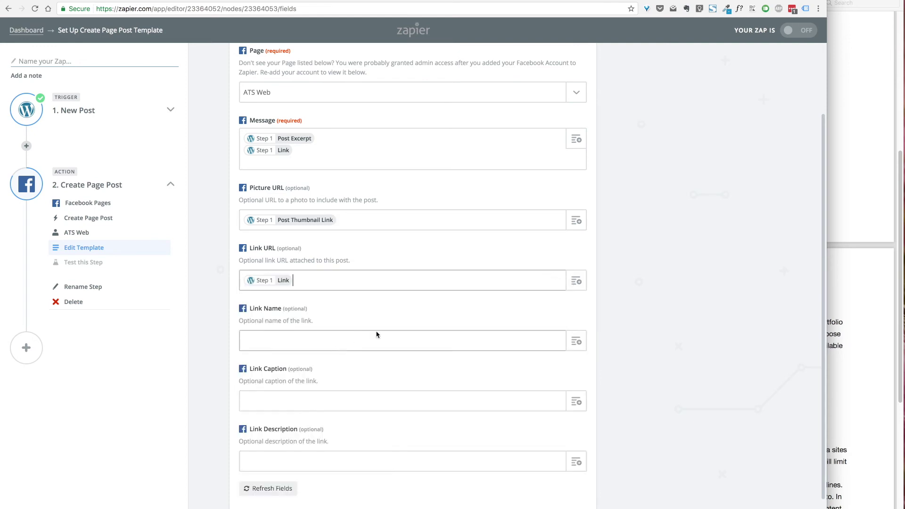
{"action": "scroll", "coordinate": [452, 349], "scroll_direction": "down", "scroll_amount": 2}
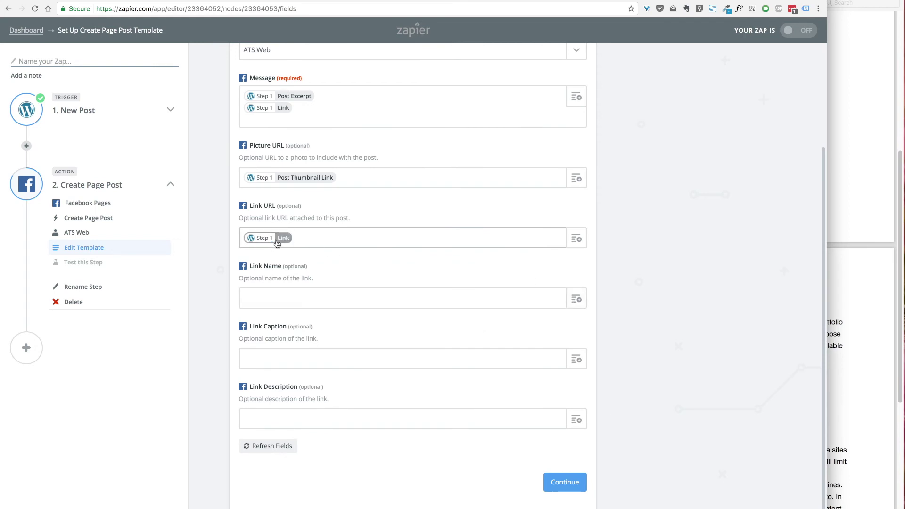
{"action": "left_click", "coordinate": [577, 300]}
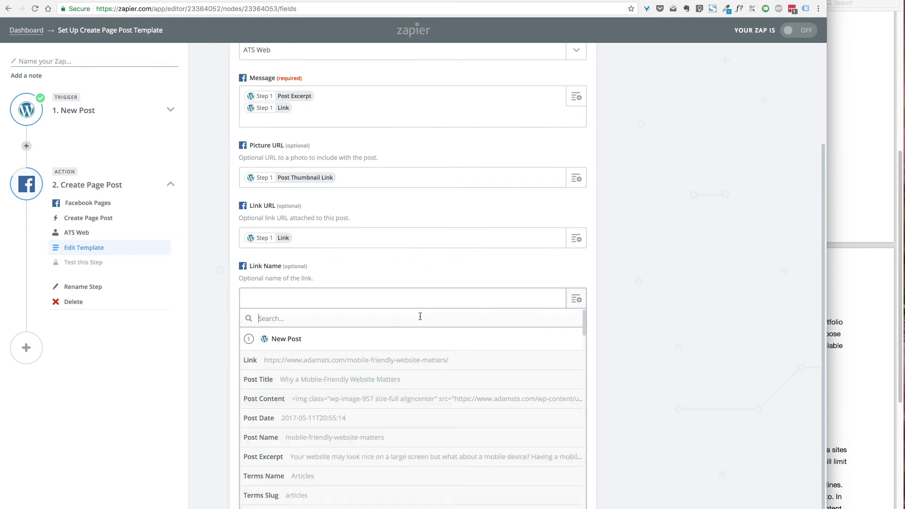
{"action": "left_click", "coordinate": [313, 380]}
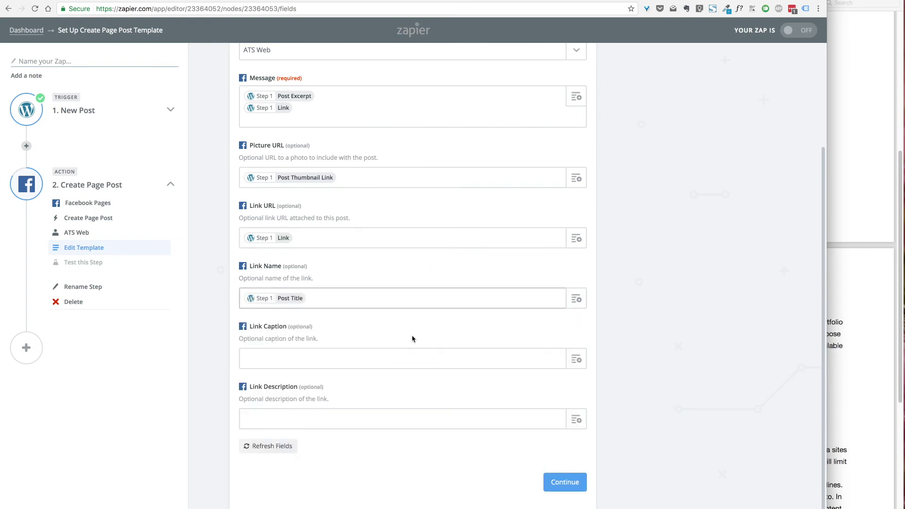
Review the mapped Facebook page post fields, leaving Link Caption and Link Description empty, and continue to the step test.
{"action": "scroll", "coordinate": [392, 343], "scroll_direction": "down", "scroll_amount": 1}
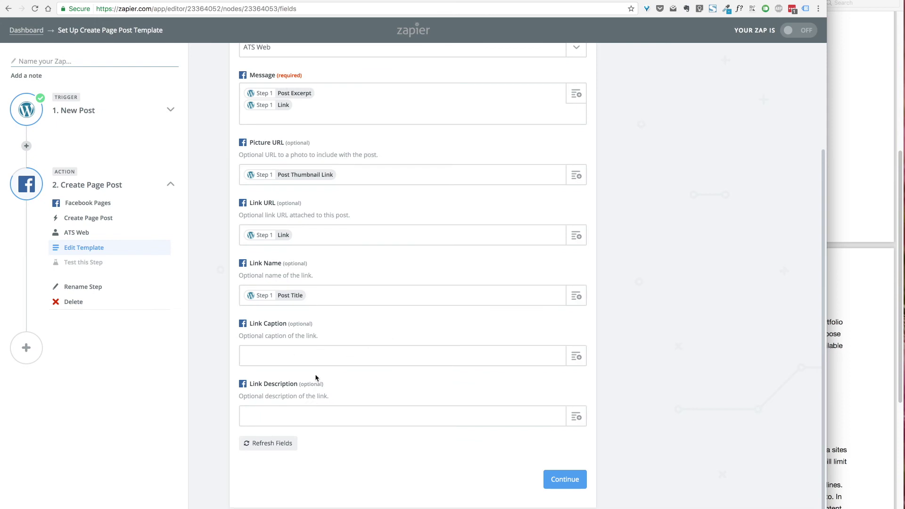
{"action": "left_click", "coordinate": [303, 410]}
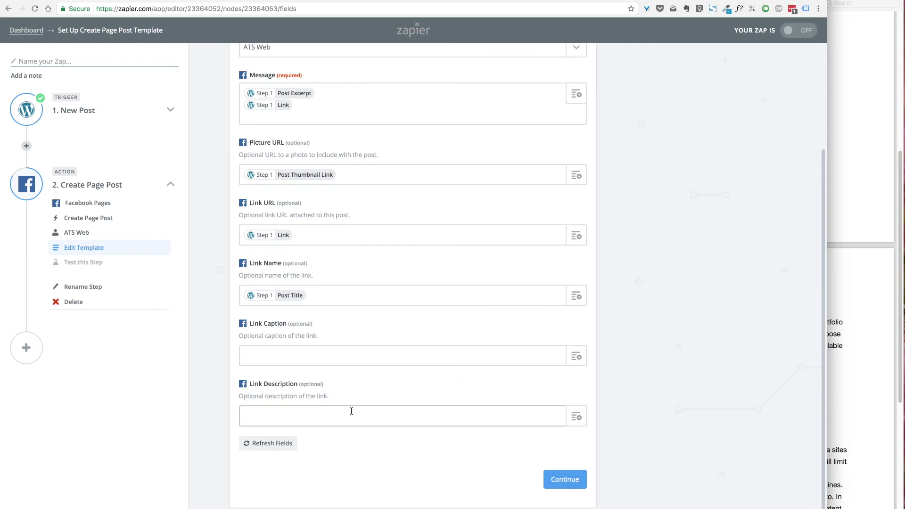
{"action": "scroll", "coordinate": [477, 367], "scroll_direction": "up", "scroll_amount": 5}
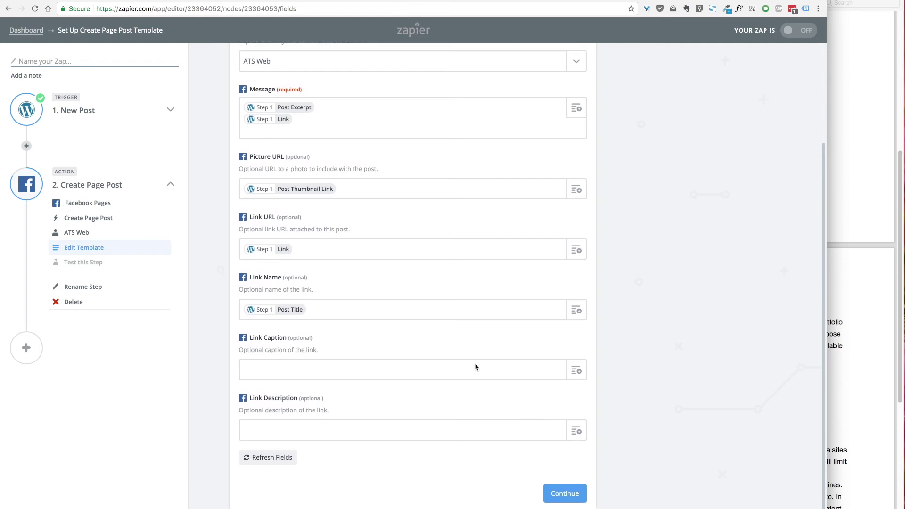
{"action": "left_click", "coordinate": [343, 252]}
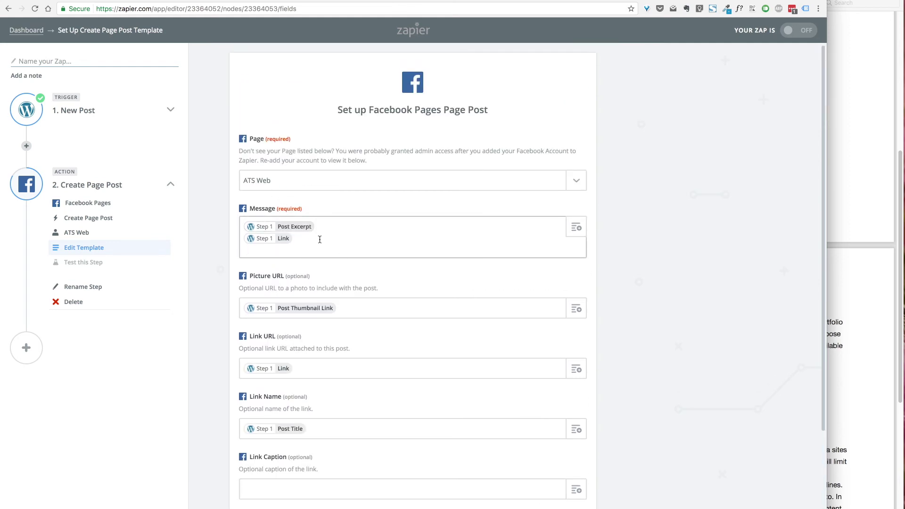
{"action": "scroll", "coordinate": [320, 236], "scroll_direction": "down", "scroll_amount": 3}
{"action": "scroll", "coordinate": [325, 233], "scroll_direction": "down", "scroll_amount": 1}
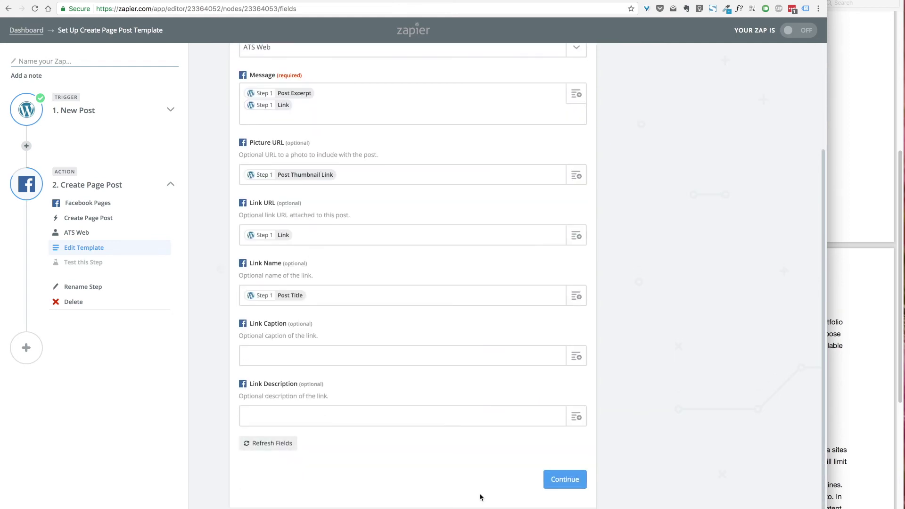
{"action": "left_click", "coordinate": [566, 480]}
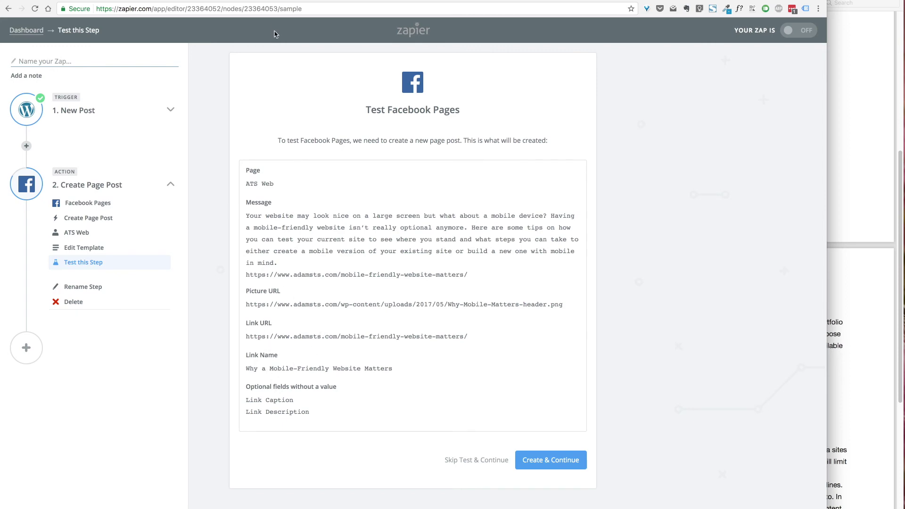
Compare the test preview with the existing Facebook post and create the test page post.
{"action": "left_click", "coordinate": [201, 0]}
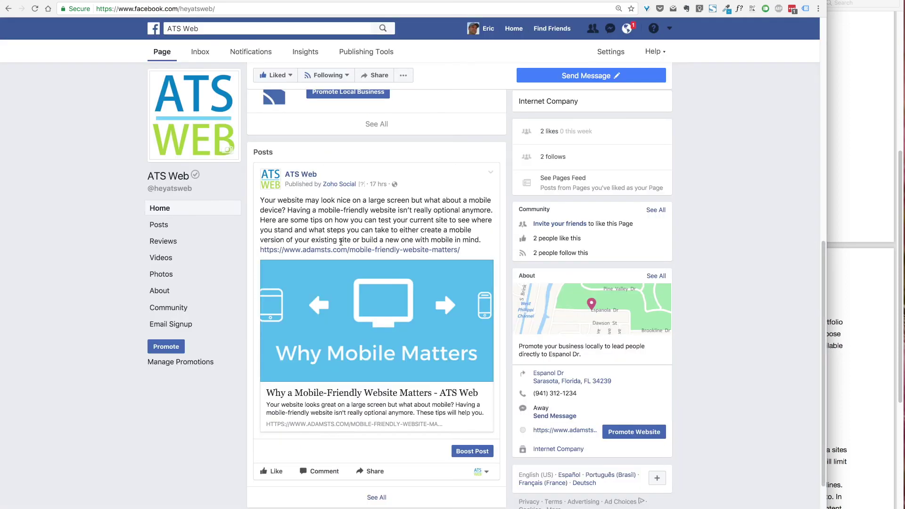
{"action": "left_click", "coordinate": [104, 0]}
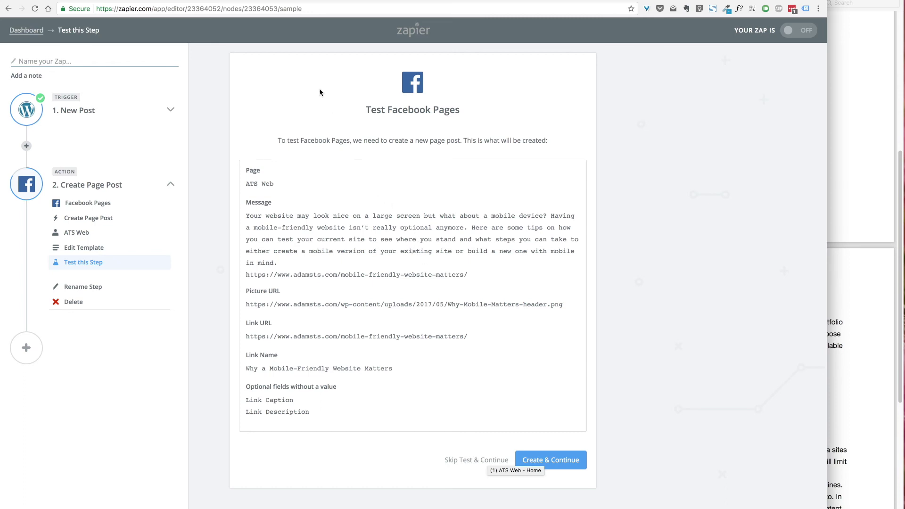
{"action": "left_click", "coordinate": [548, 461]}
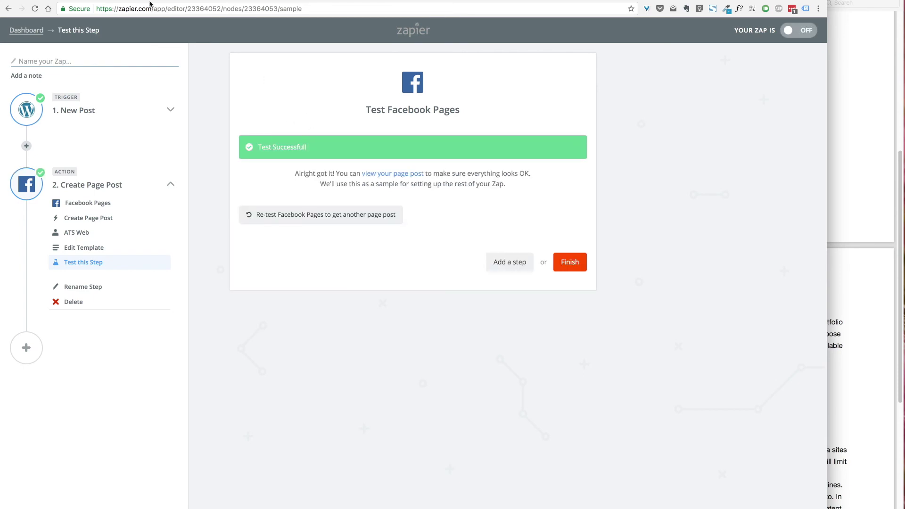
Reload the ATS Web Facebook page, compare the post published by Zapier with the earlier Zoho Social post, and return to Zapier.
{"action": "left_click", "coordinate": [172, 1]}
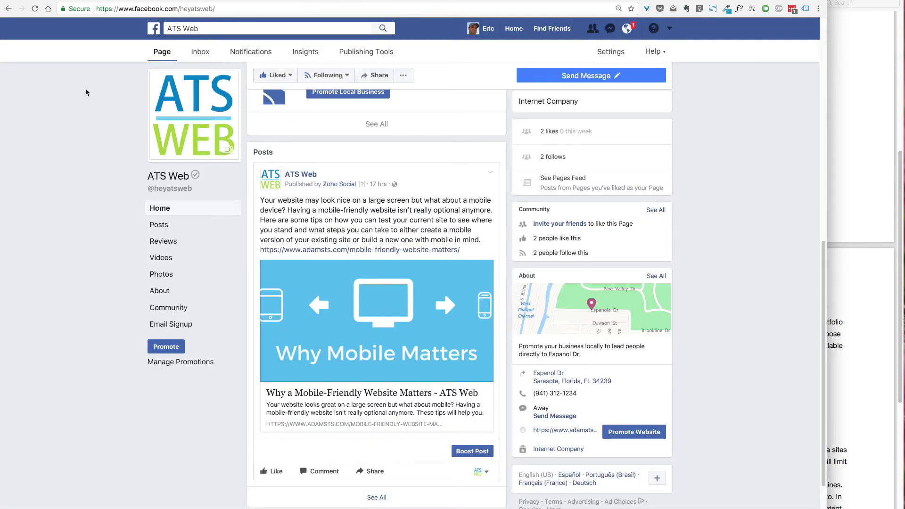
{"action": "key", "text": "super+r"}
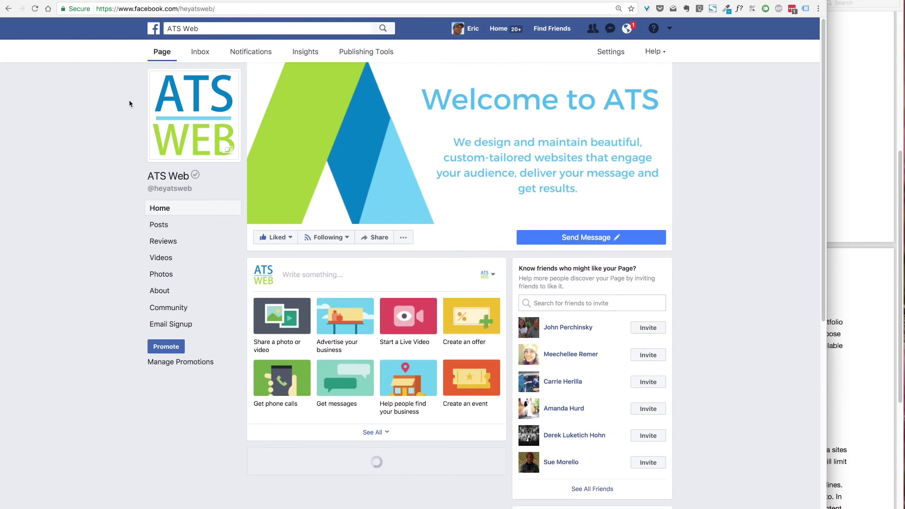
{"action": "scroll", "coordinate": [130, 104], "scroll_direction": "down", "scroll_amount": 5}
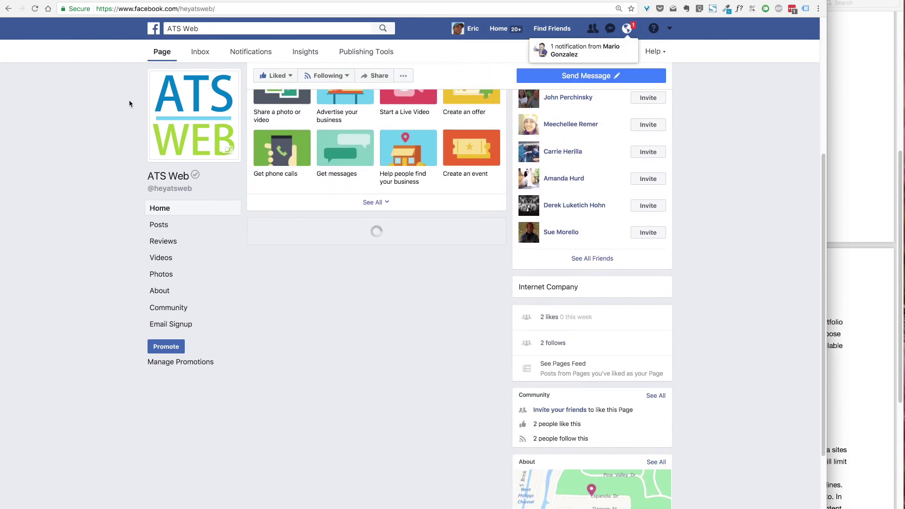
{"action": "scroll", "coordinate": [130, 104], "scroll_direction": "down", "scroll_amount": 5}
{"action": "scroll", "coordinate": [126, 103], "scroll_direction": "down", "scroll_amount": 2}
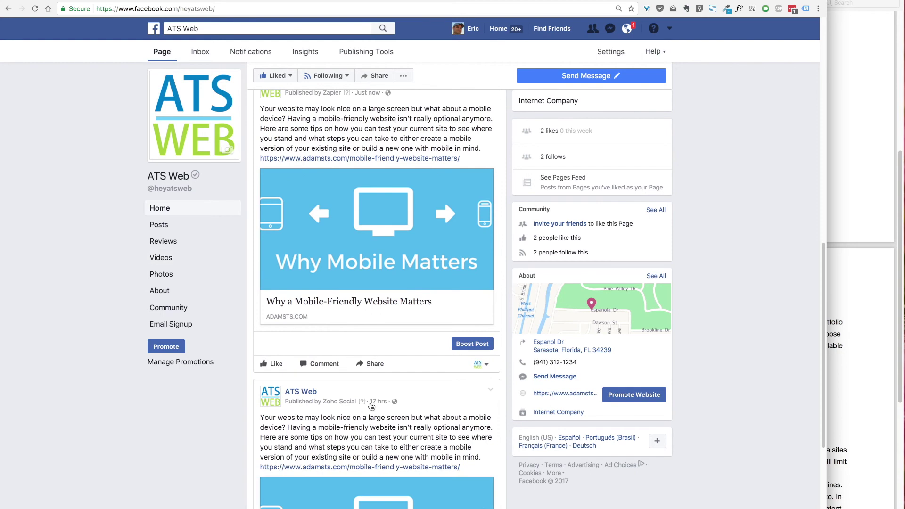
{"action": "scroll", "coordinate": [339, 222], "scroll_direction": "up", "scroll_amount": 1}
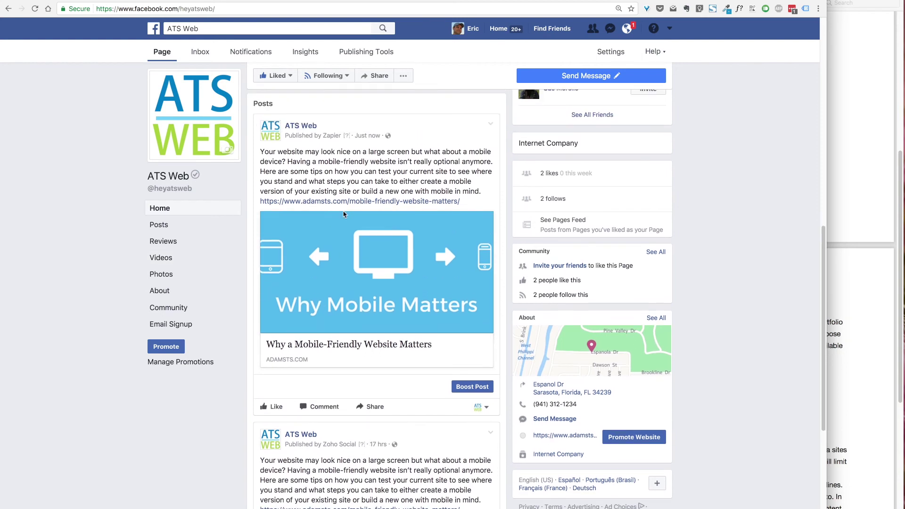
{"action": "scroll", "coordinate": [346, 322], "scroll_direction": "down", "scroll_amount": 1}
{"action": "scroll", "coordinate": [346, 322], "scroll_direction": "down", "scroll_amount": 4}
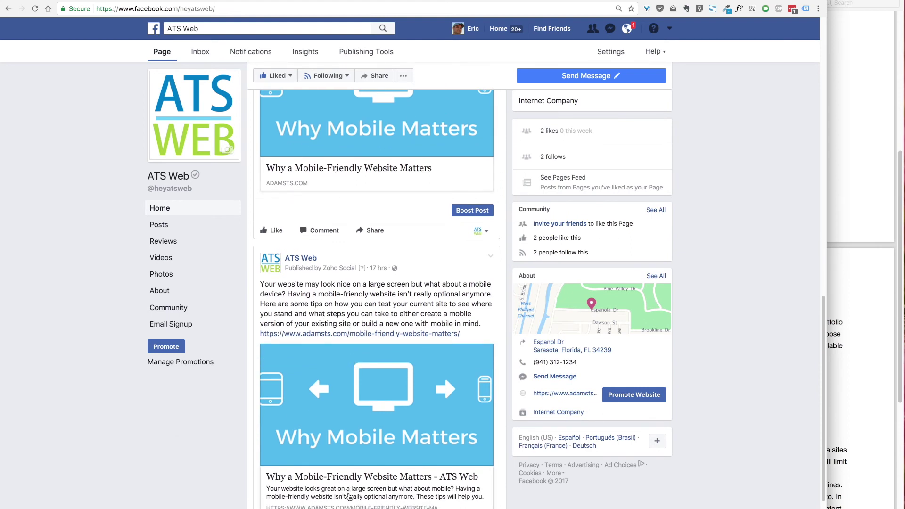
{"action": "scroll", "coordinate": [352, 410], "scroll_direction": "up", "scroll_amount": 1}
{"action": "scroll", "coordinate": [352, 410], "scroll_direction": "up", "scroll_amount": 3}
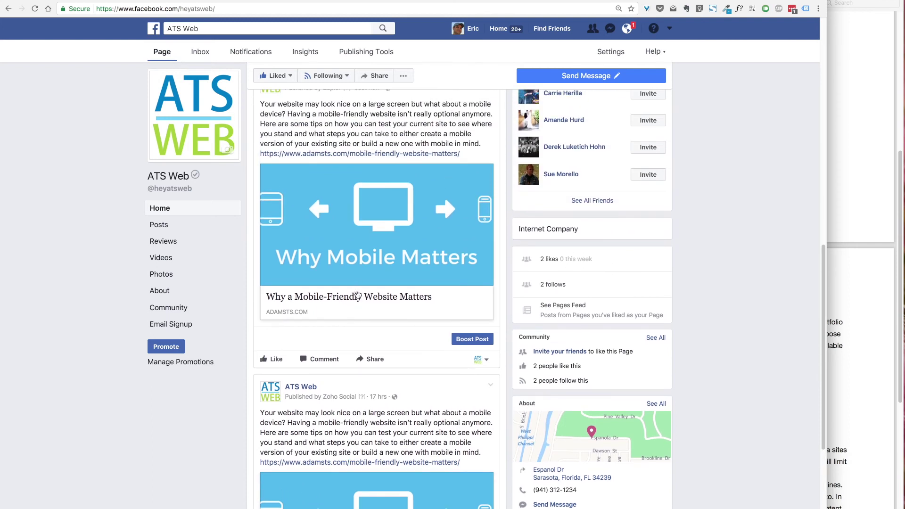
{"action": "scroll", "coordinate": [357, 285], "scroll_direction": "up", "scroll_amount": 1}
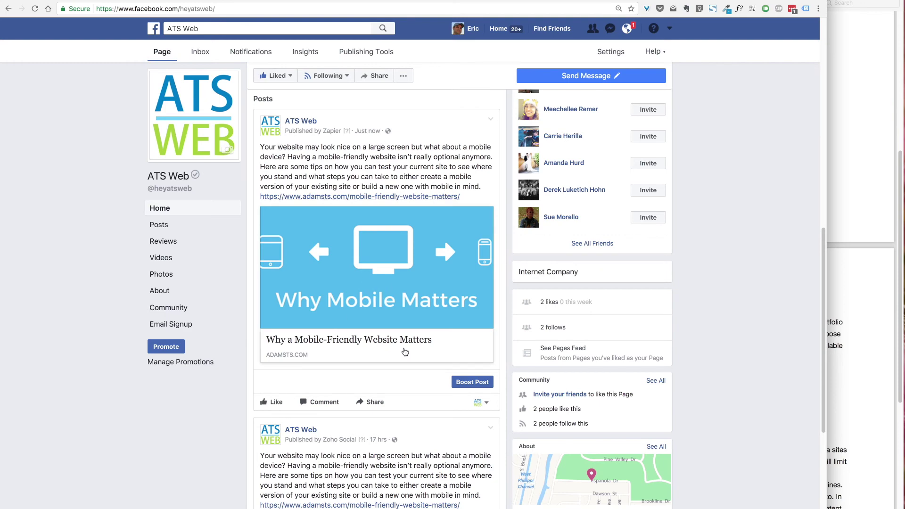
{"action": "scroll", "coordinate": [392, 315], "scroll_direction": "up", "scroll_amount": 8}
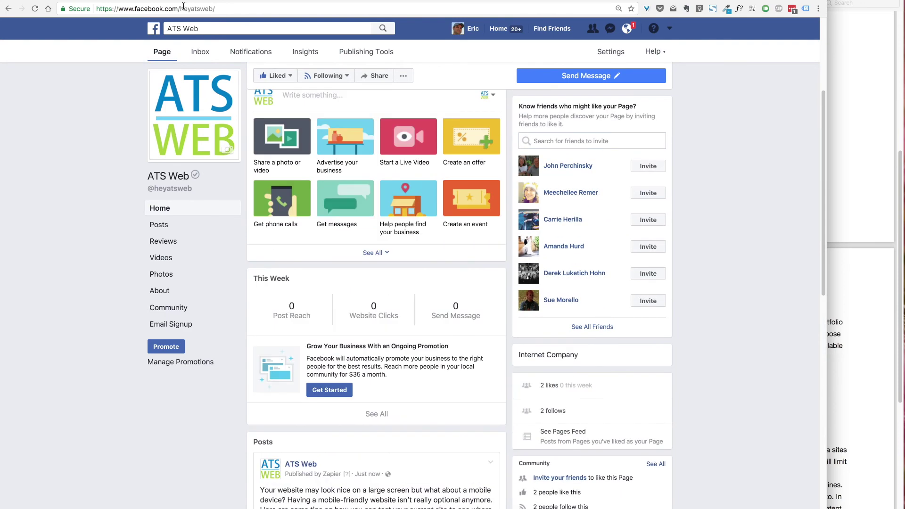
{"action": "left_click", "coordinate": [120, 1]}
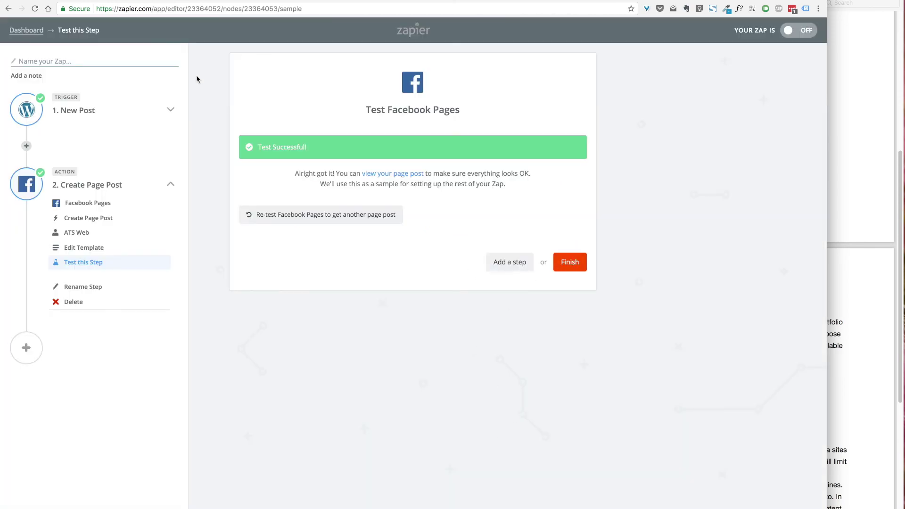
Delete the test post published by Zapier from the ATS Web Facebook page.
{"action": "left_click", "coordinate": [201, 2]}
{"action": "scroll", "coordinate": [429, 342], "scroll_direction": "down", "scroll_amount": 5}
{"action": "scroll", "coordinate": [428, 341], "scroll_direction": "down", "scroll_amount": 5}
{"action": "scroll", "coordinate": [451, 261], "scroll_direction": "up", "scroll_amount": 5}
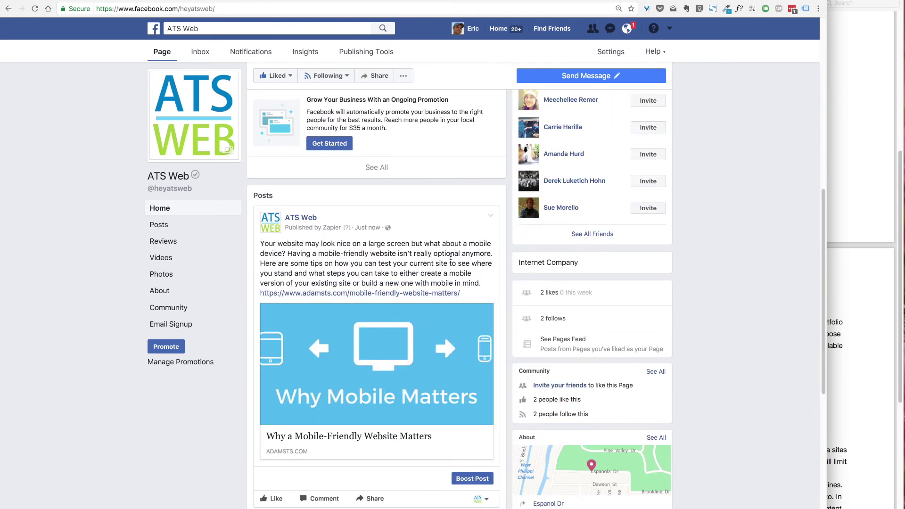
{"action": "left_click", "coordinate": [490, 216]}
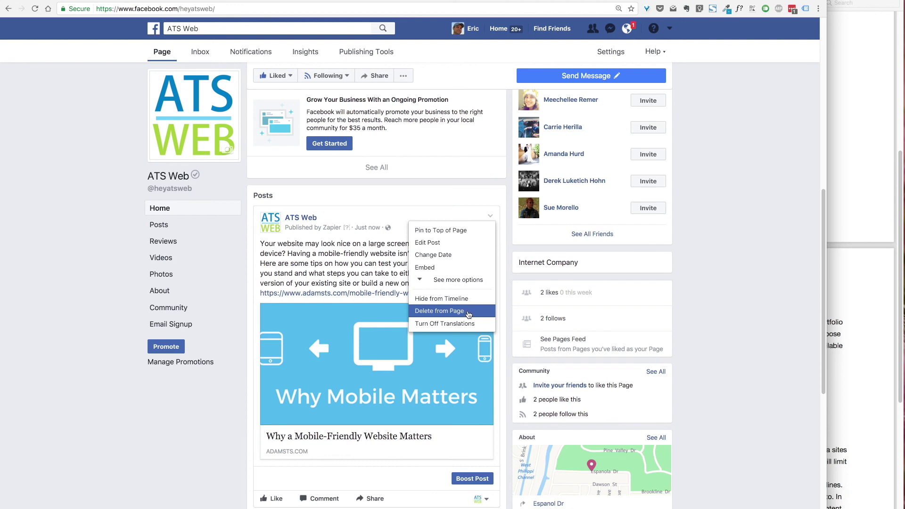
{"action": "left_click", "coordinate": [468, 313]}
{"action": "left_click", "coordinate": [519, 138]}
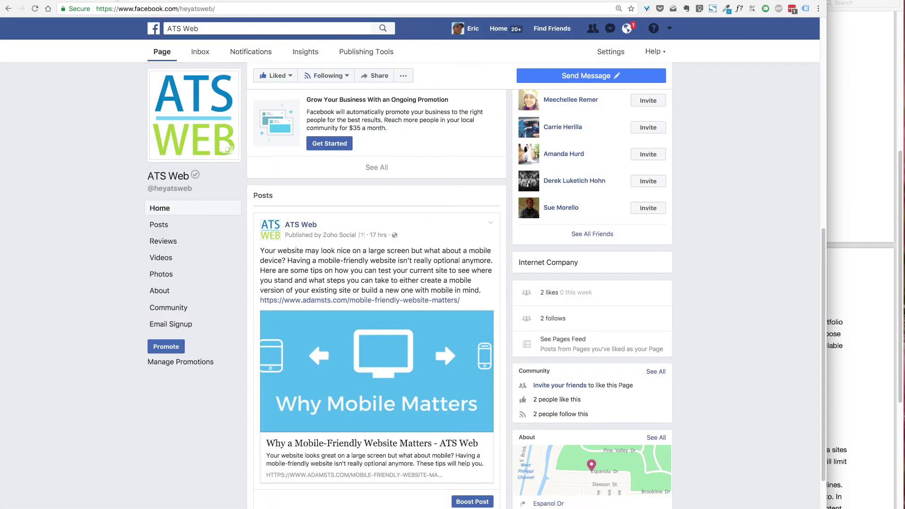
Finish the Zap setup in Zapier by naming it "WP to FB" and turning it on, and go to the dashboard.
{"action": "key", "text": "ctrl+w"}
{"action": "left_click", "coordinate": [565, 267]}
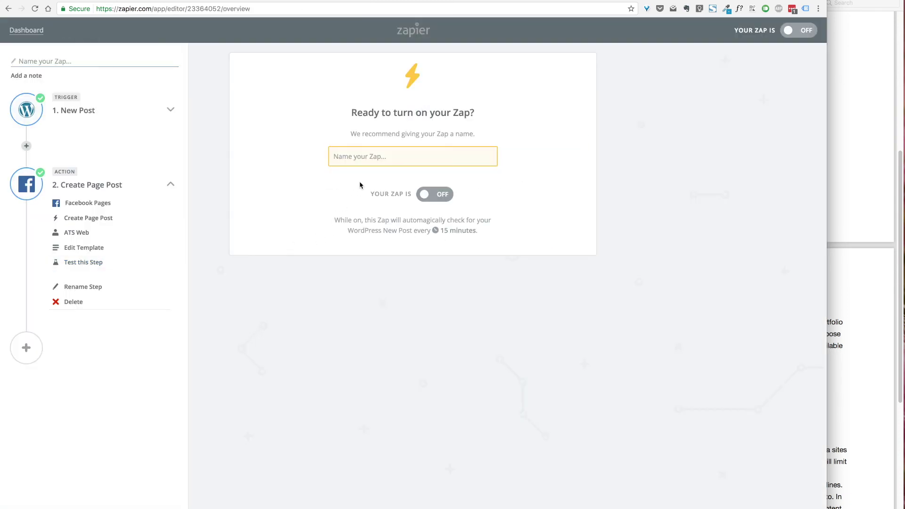
{"action": "left_click", "coordinate": [378, 163]}
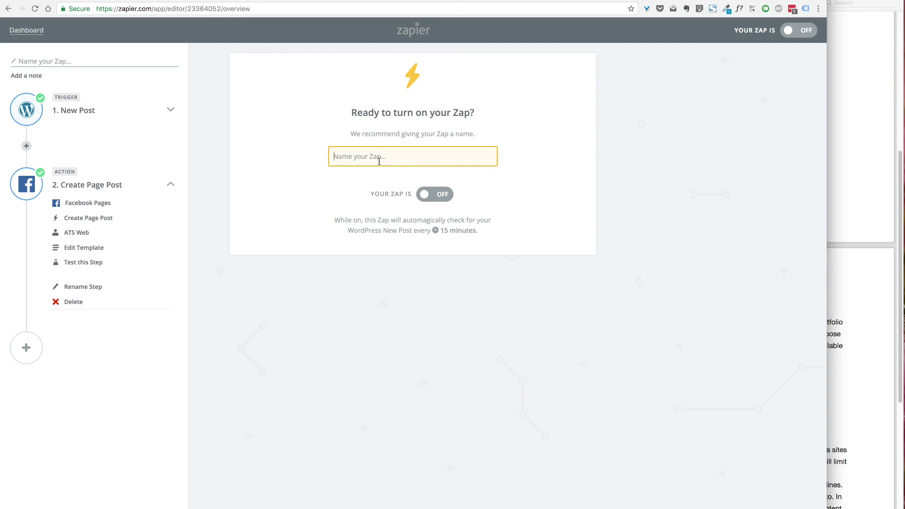
{"action": "type", "text": "WP to FB"}
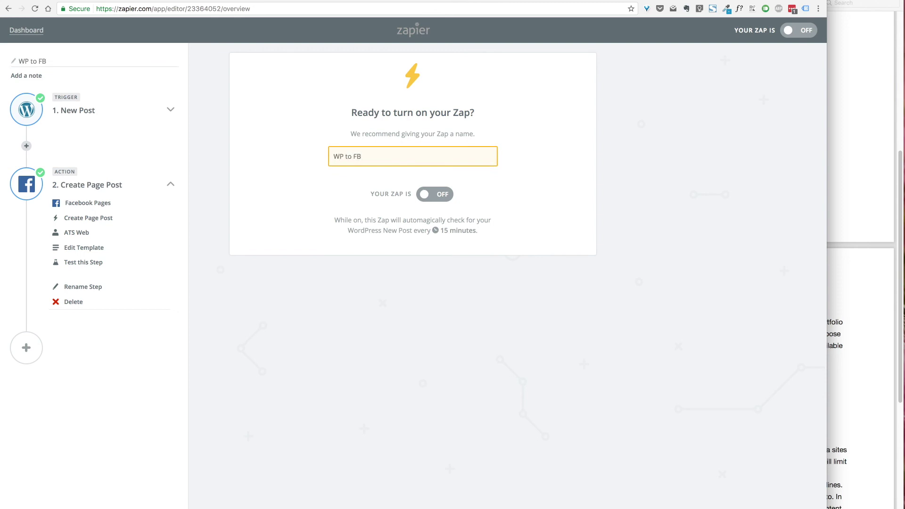
{"action": "left_click", "coordinate": [447, 191]}
{"action": "left_click", "coordinate": [350, 259]}
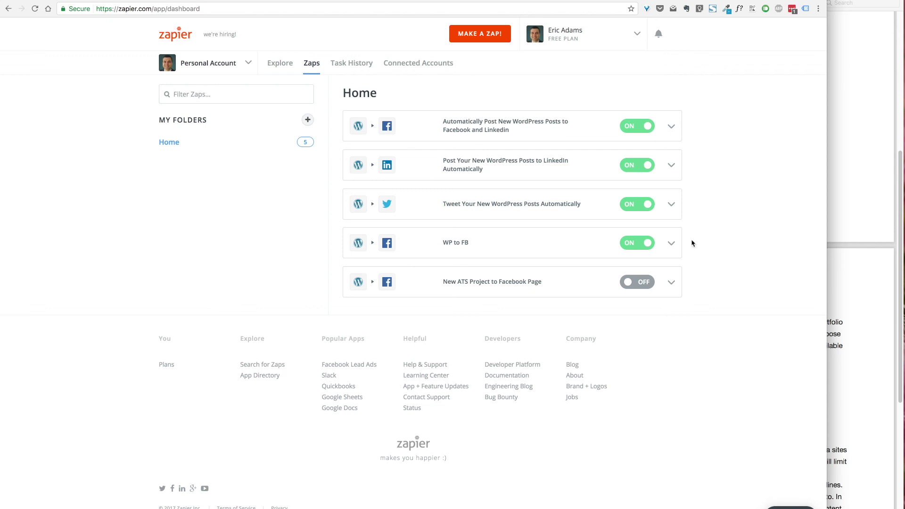
Check which actions are available for the WP to FB Zap in the Zaps list.
{"action": "left_click", "coordinate": [672, 245]}
{"action": "left_click", "coordinate": [740, 249]}
{"action": "left_click", "coordinate": [672, 244]}
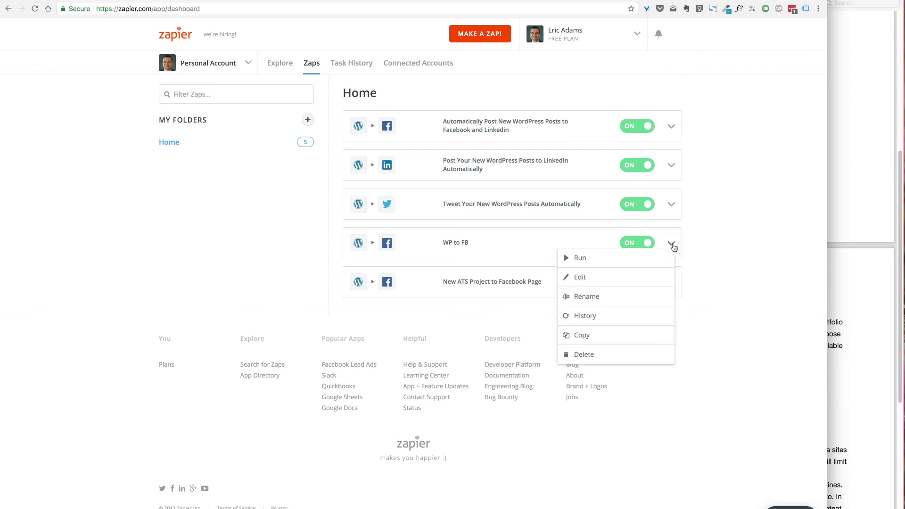
{"action": "left_click", "coordinate": [696, 255]}
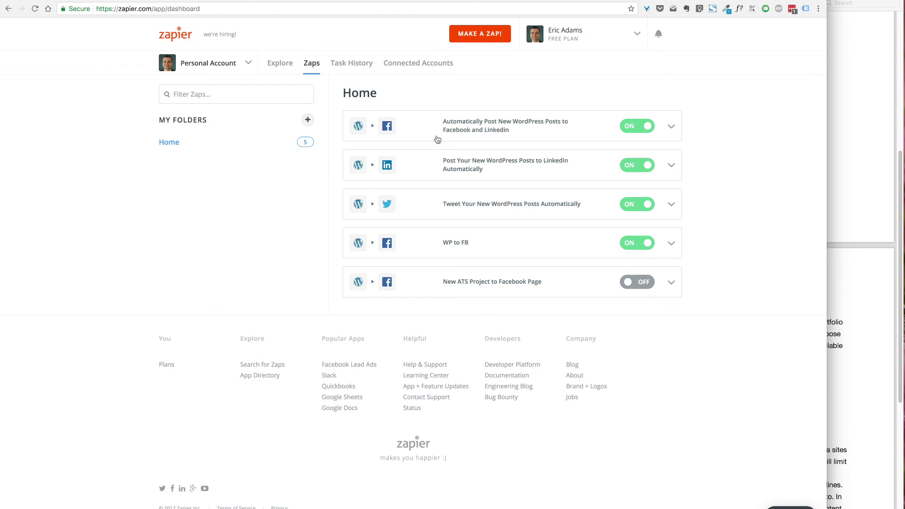
Switch to the tutorial document and look through its prerequisites, setup steps and other information.
{"action": "left_click", "coordinate": [838, 262]}
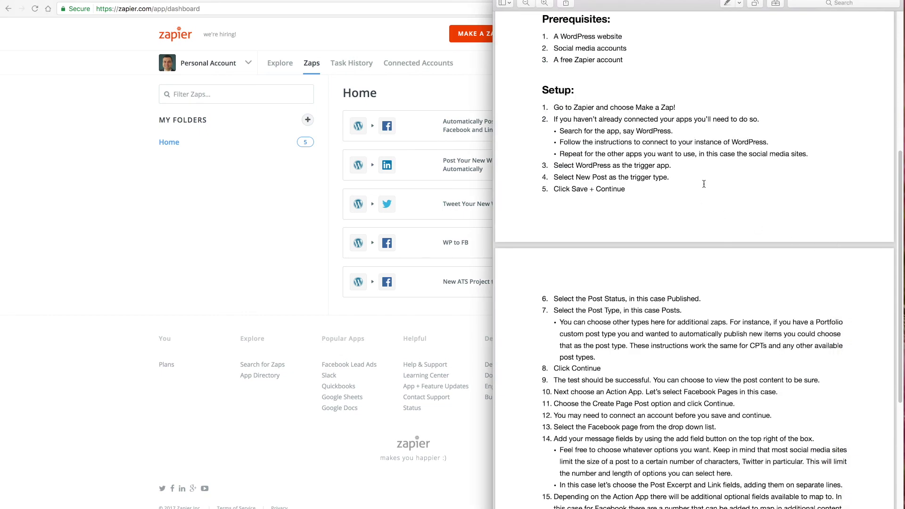
{"action": "scroll", "coordinate": [716, 309], "scroll_direction": "up", "scroll_amount": 10}
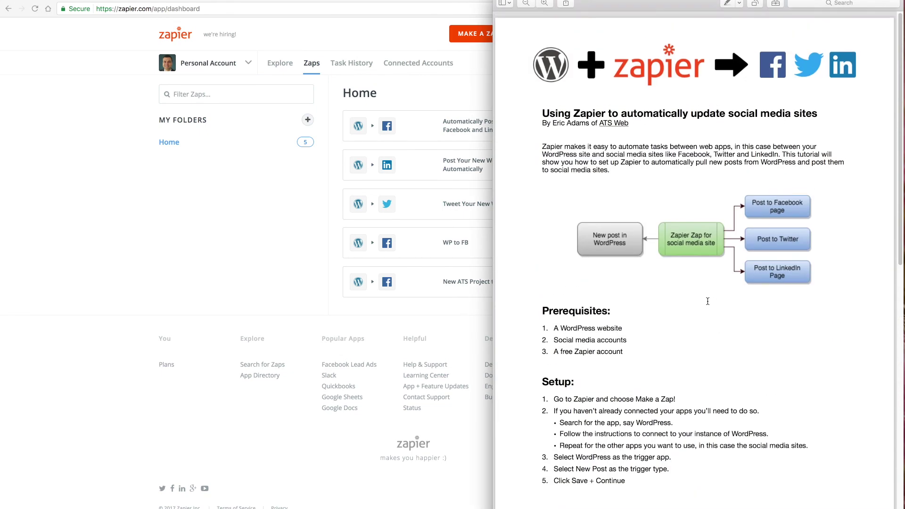
{"action": "scroll", "coordinate": [708, 301], "scroll_direction": "down", "scroll_amount": 15}
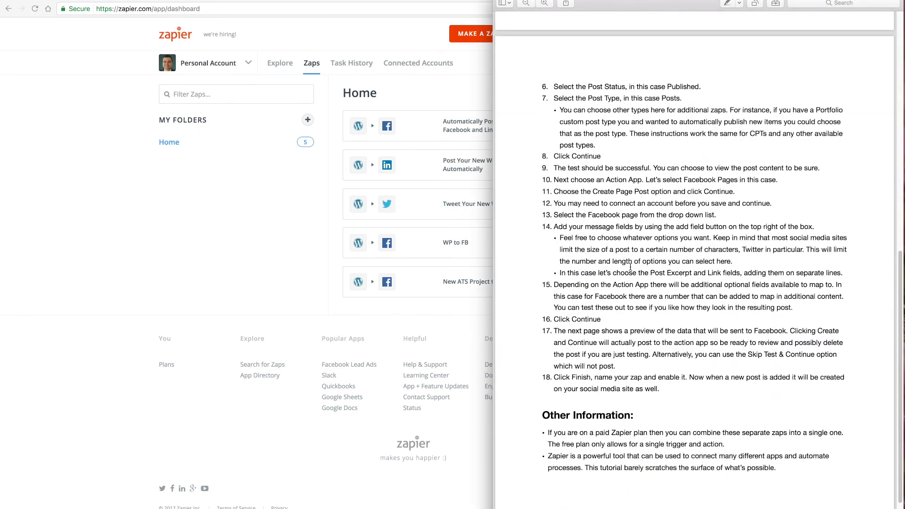
{"action": "scroll", "coordinate": [622, 248], "scroll_direction": "down", "scroll_amount": 2}
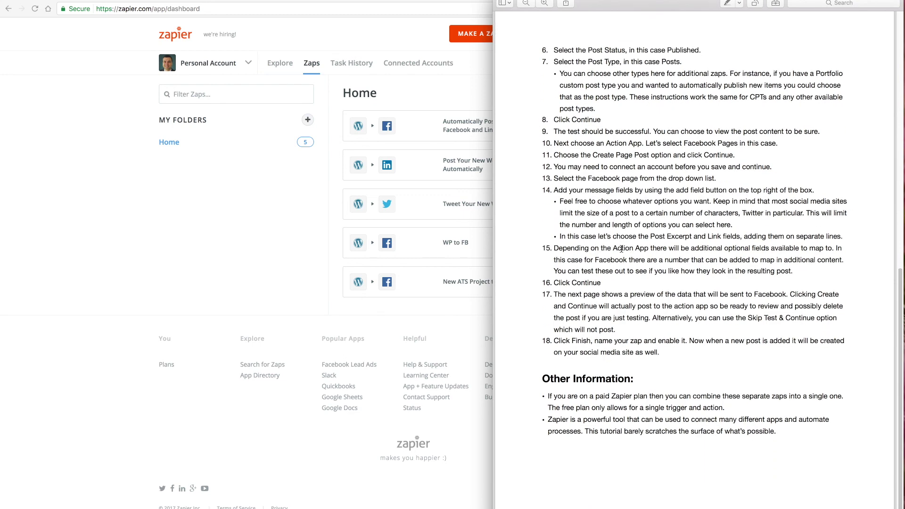
{"action": "scroll", "coordinate": [623, 249], "scroll_direction": "up", "scroll_amount": 10}
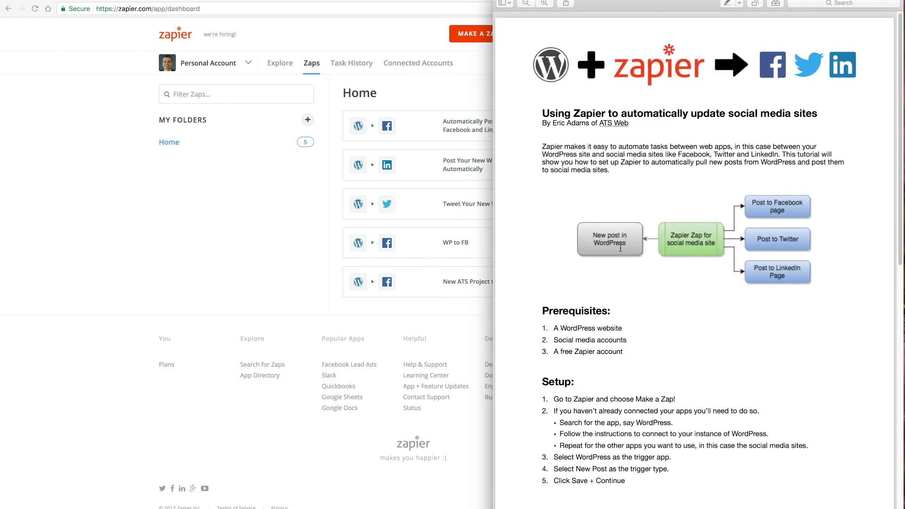